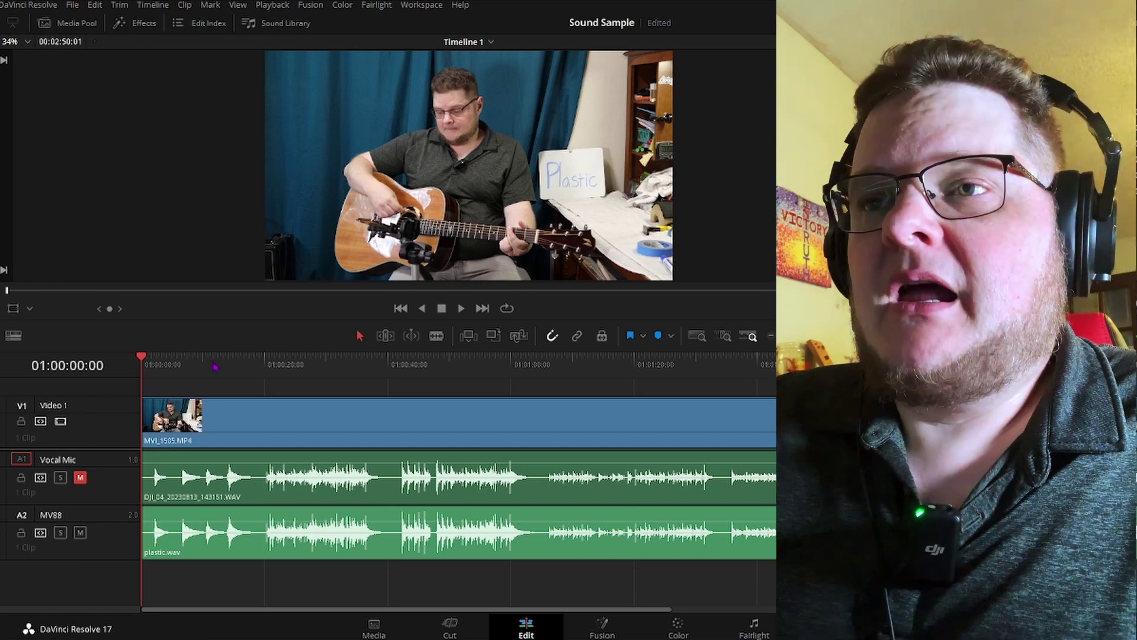
# Put the playhead at 01:00:19:20 and select the plastic.wav clip on the A2 MV88 track.
pyautogui.click(264, 372)
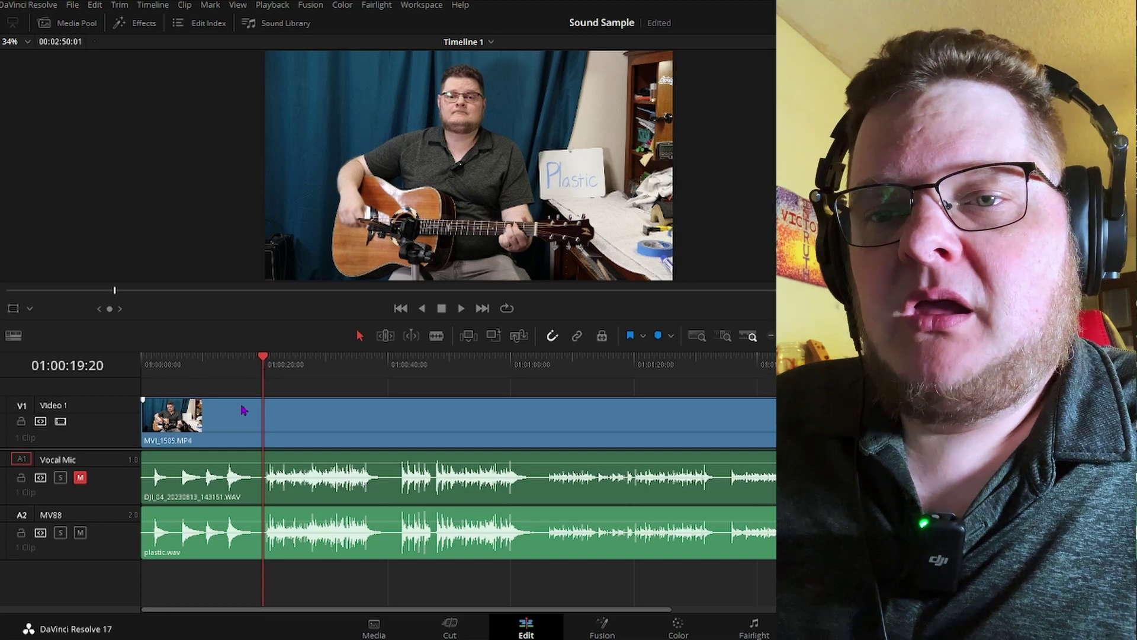
pyautogui.click(320, 482)
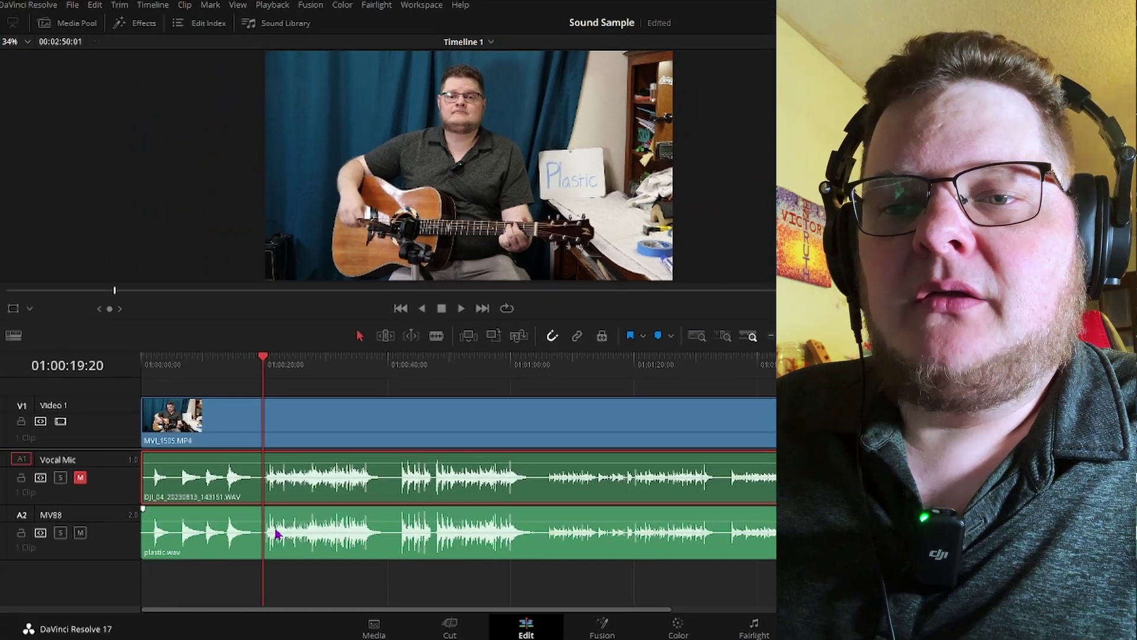
pyautogui.click(276, 534)
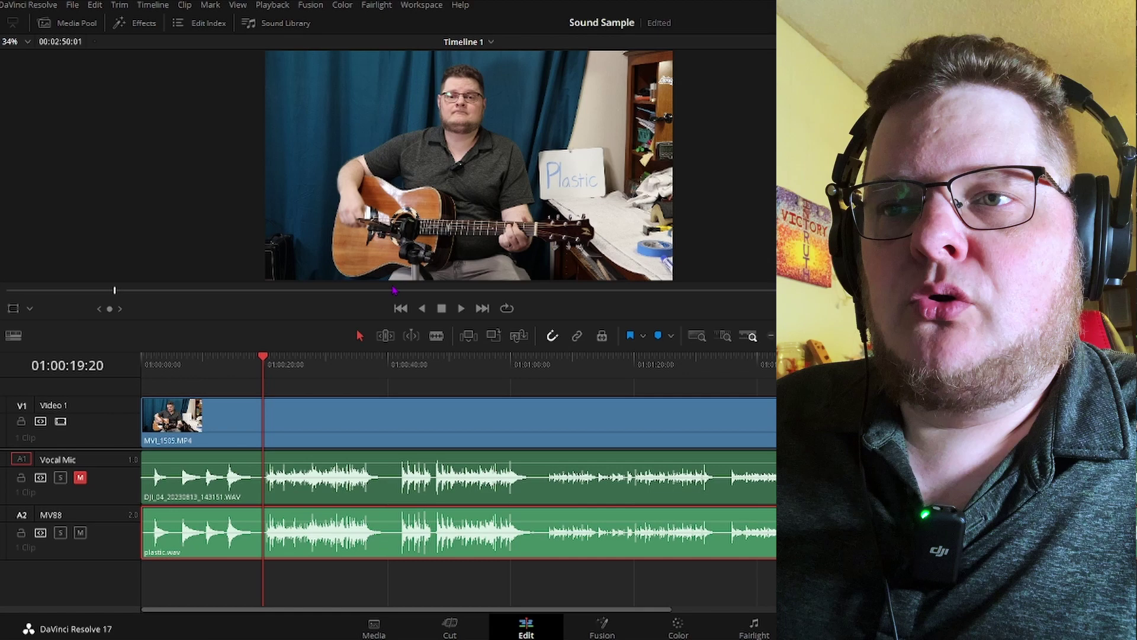
pyautogui.scroll(3, 388, 238)
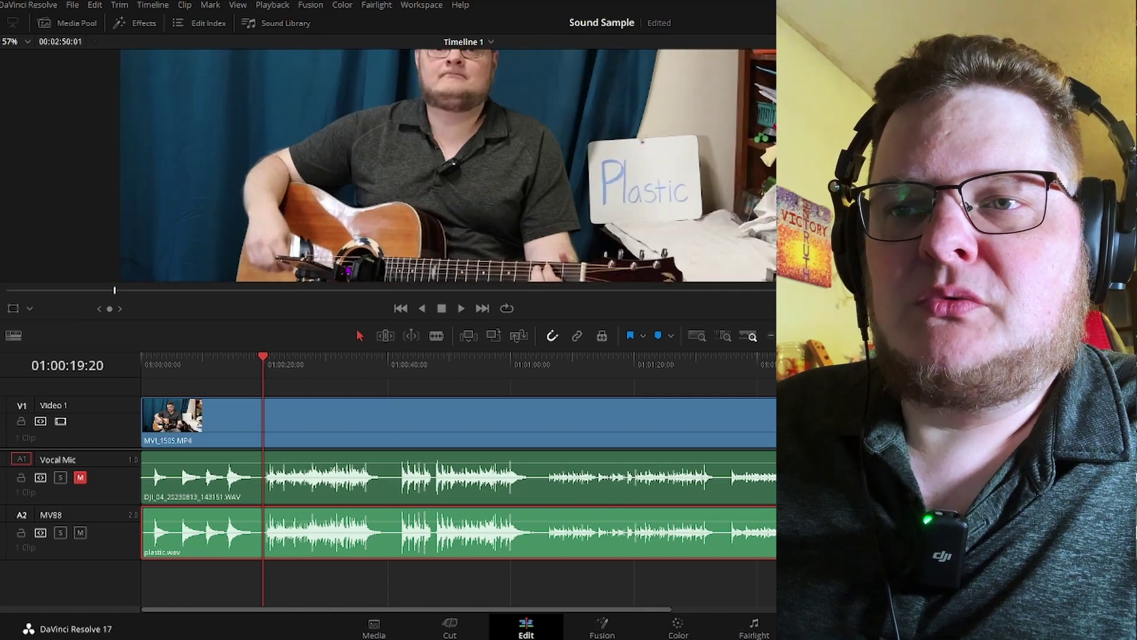
pyautogui.scroll(-3, 414, 266)
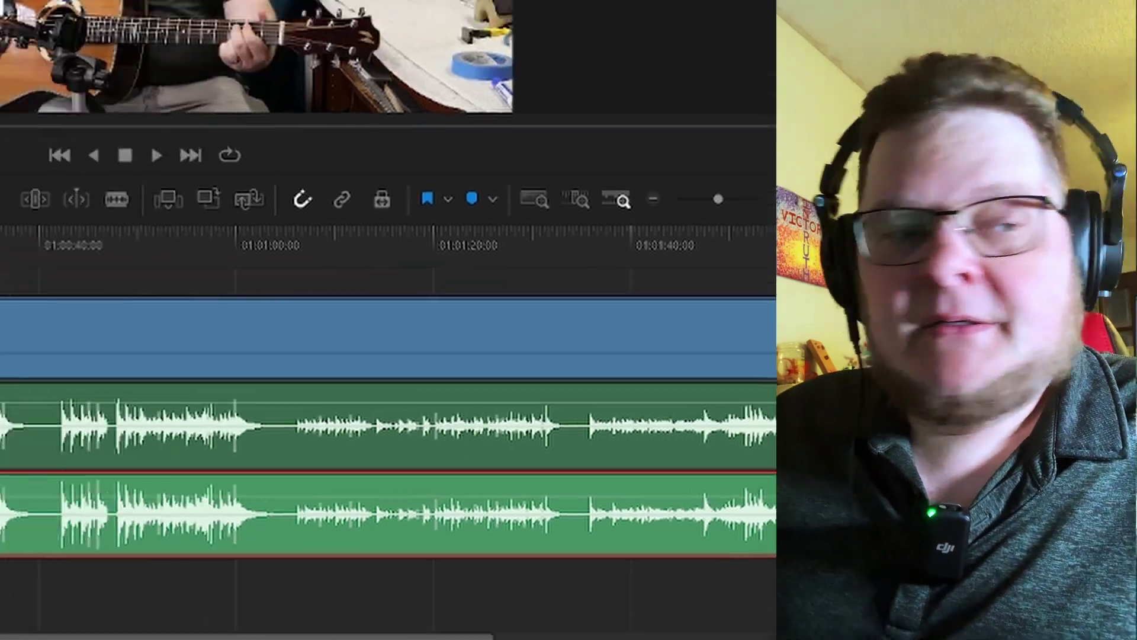
# Switch to the Fairlight page to show plastic.wav's L and R channels on MV88.
pyautogui.click(417, 610)
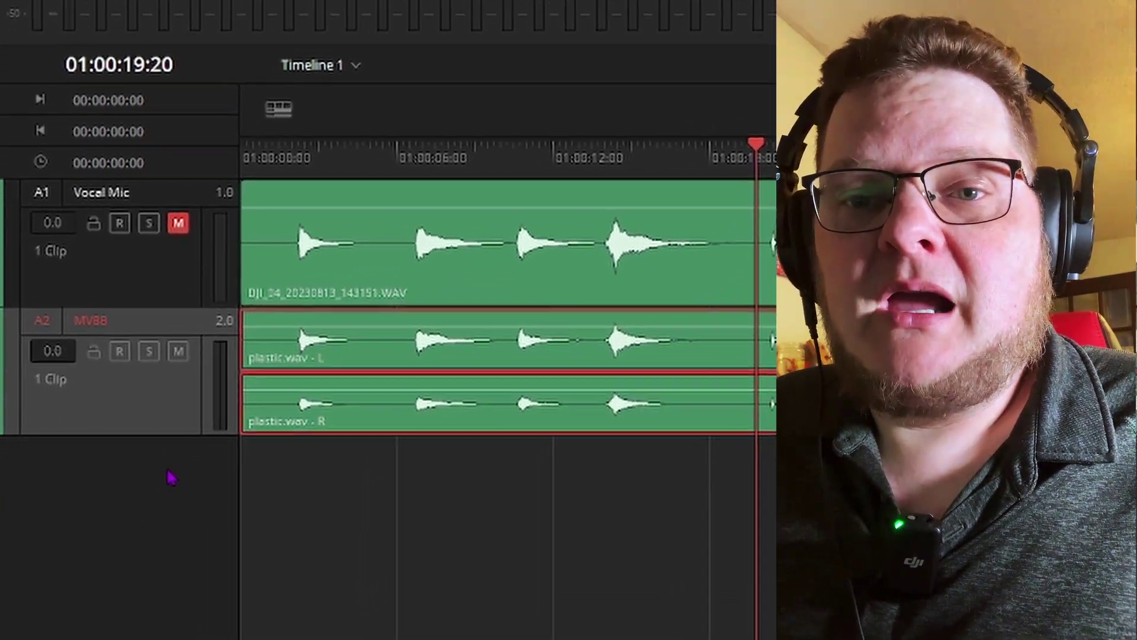
# Add two new mono audio tracks, Audio 3 and Audio 4, below MV88.
pyautogui.rightClick(169, 474)
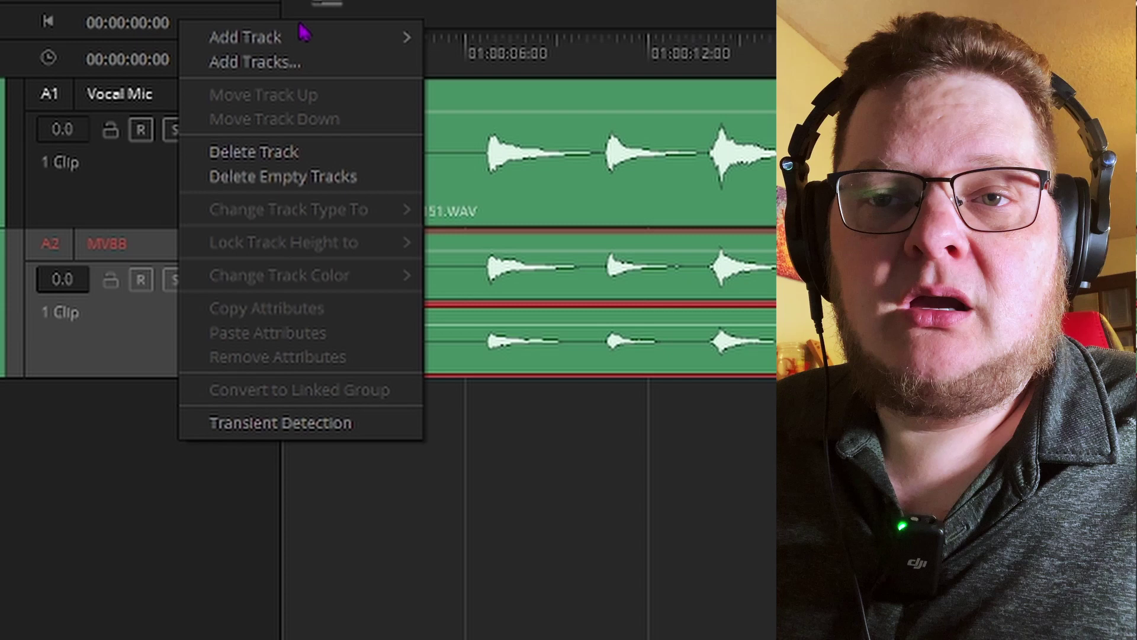
pyautogui.moveTo(408, 40)
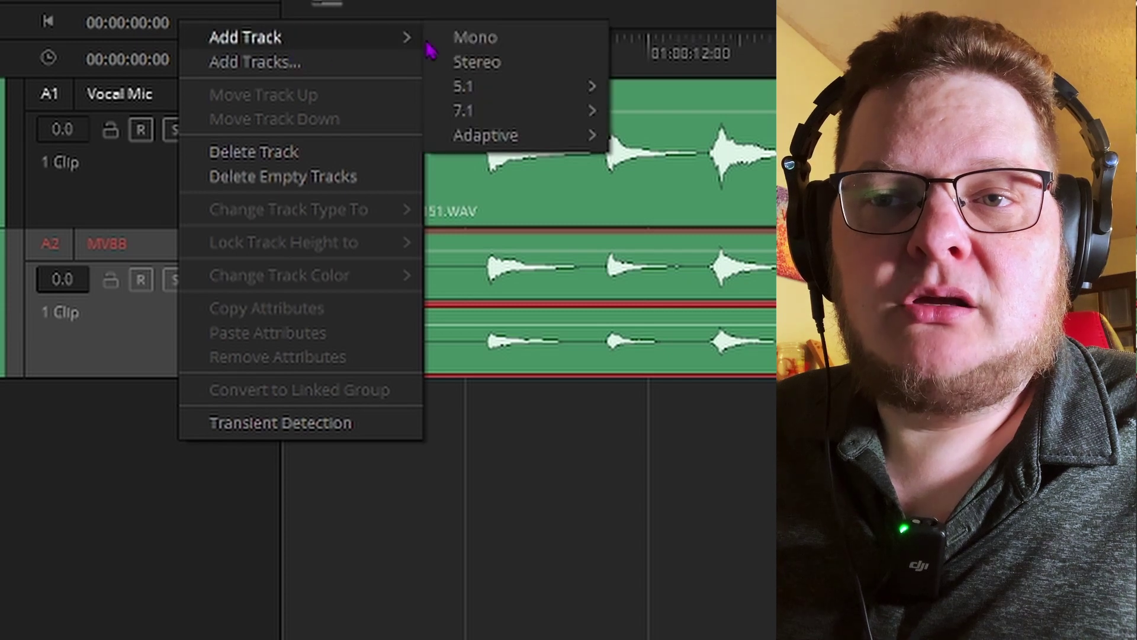
pyautogui.click(474, 50)
pyautogui.rightClick(145, 554)
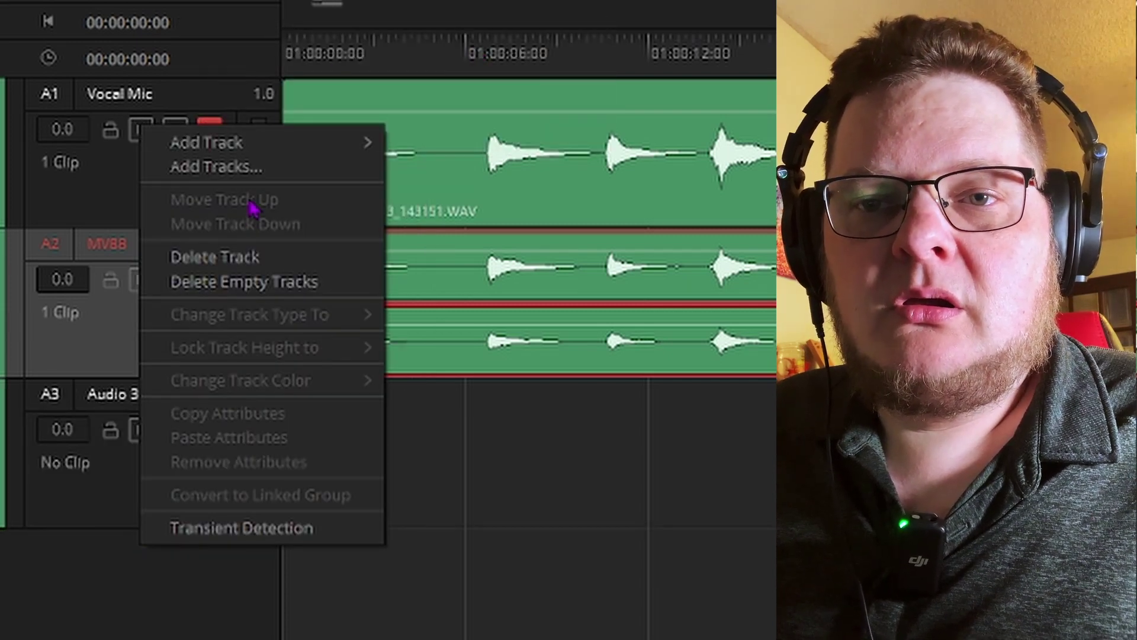
pyautogui.moveTo(252, 151)
pyautogui.click(469, 145)
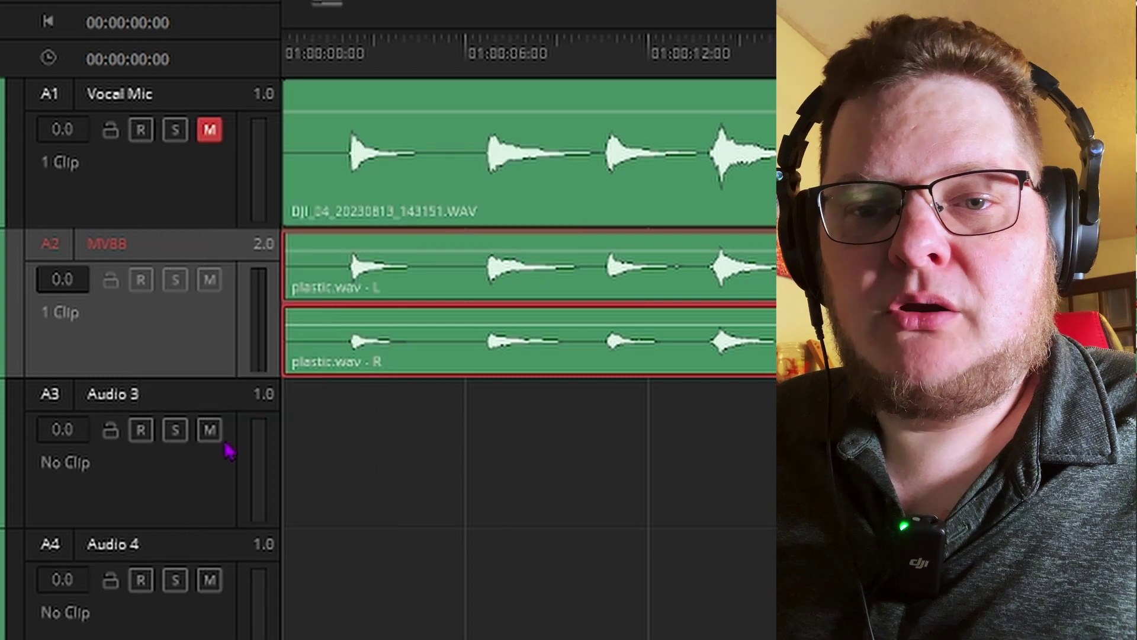
# Rename Audio 3 to 'Left' and Audio 4 to 'Right'.
pyautogui.click(114, 398)
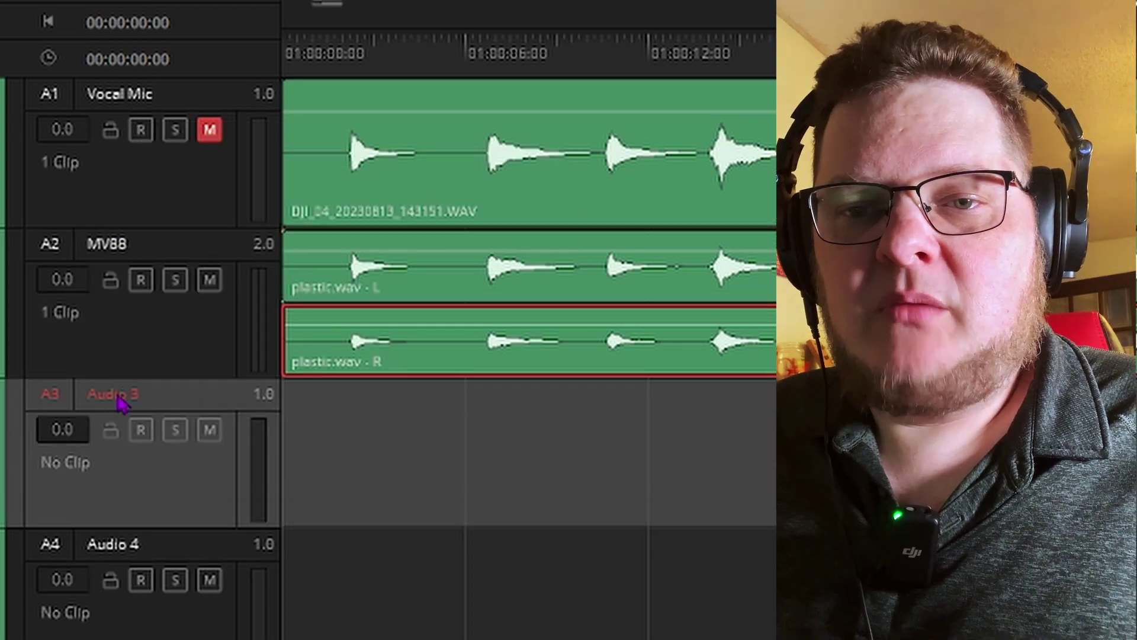
pyautogui.doubleClick(117, 403)
pyautogui.write('Left')
pyautogui.click(115, 544)
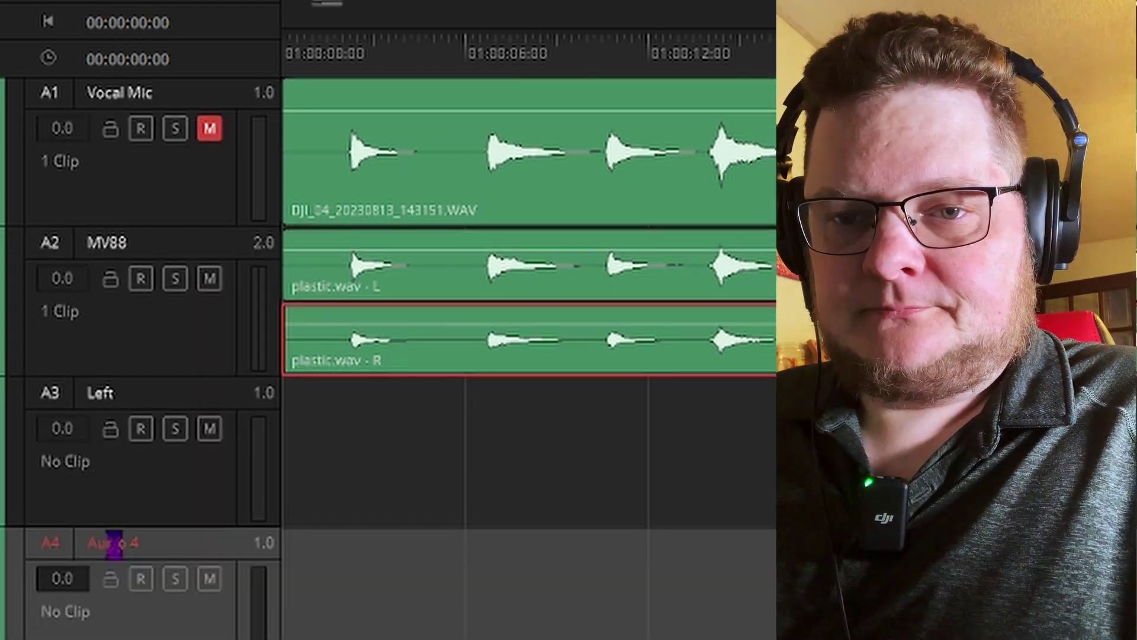
pyautogui.doubleClick(114, 543)
pyautogui.write('Right')
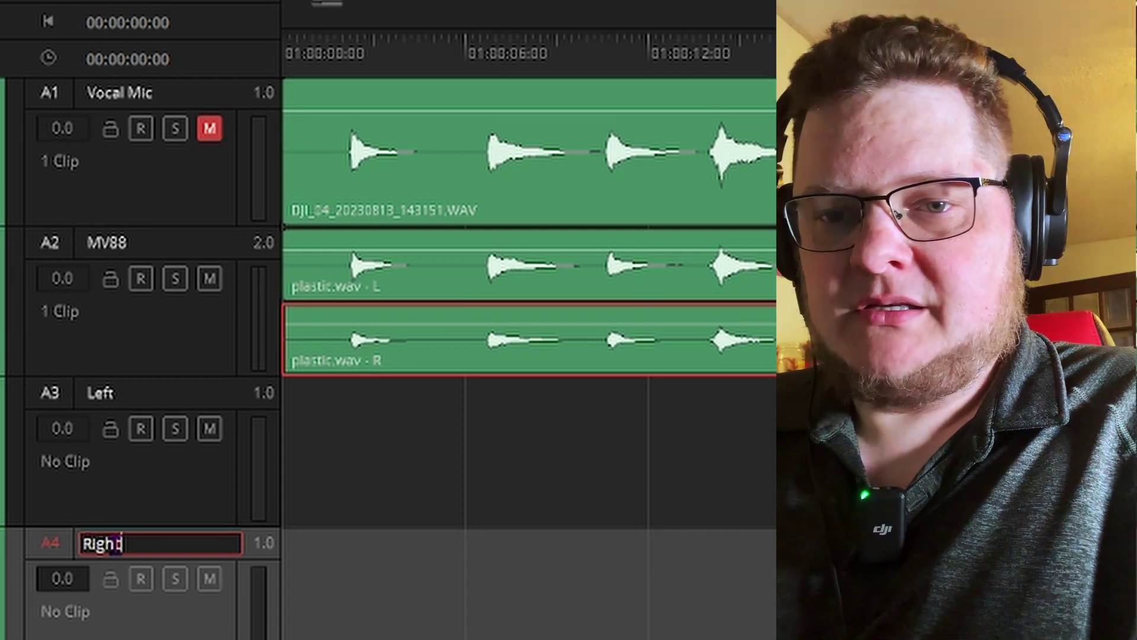
pyautogui.press('Return')
# Copy the plastic.wav audio onto the Left (A3) and Right (A4) tracks, then save the project.
pyautogui.moveTo(544, 463); pyautogui.dragTo(456, 316)
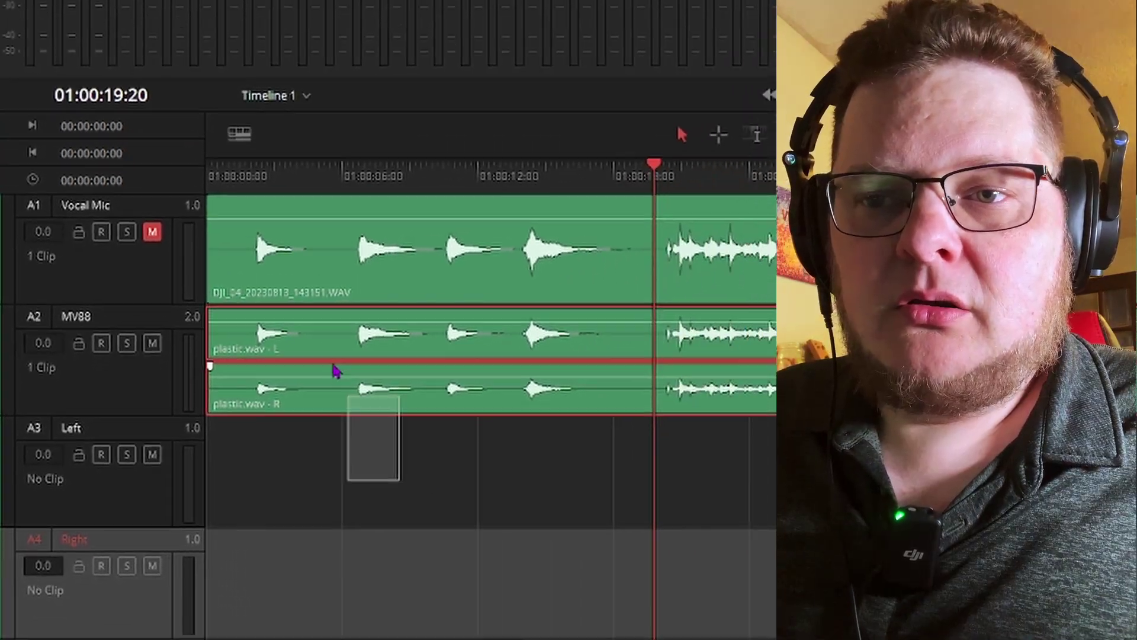
pyautogui.moveTo(335, 370); pyautogui.dragTo(332, 373)
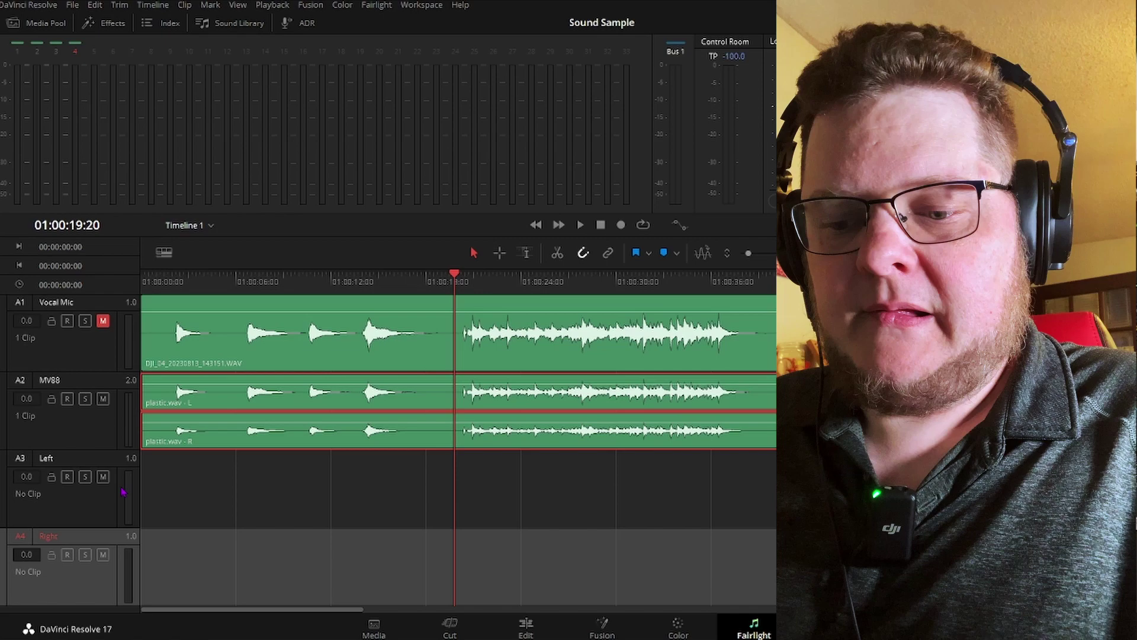
pyautogui.press('d')
pyautogui.press('d')
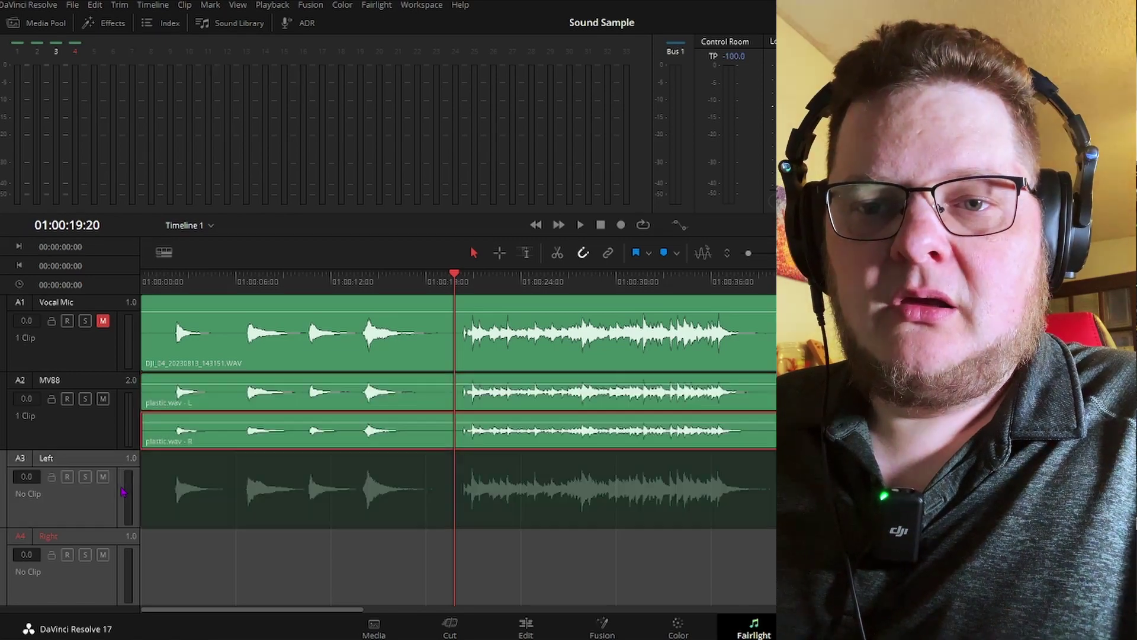
pyautogui.moveTo(136, 494); pyautogui.dragTo(136, 494)
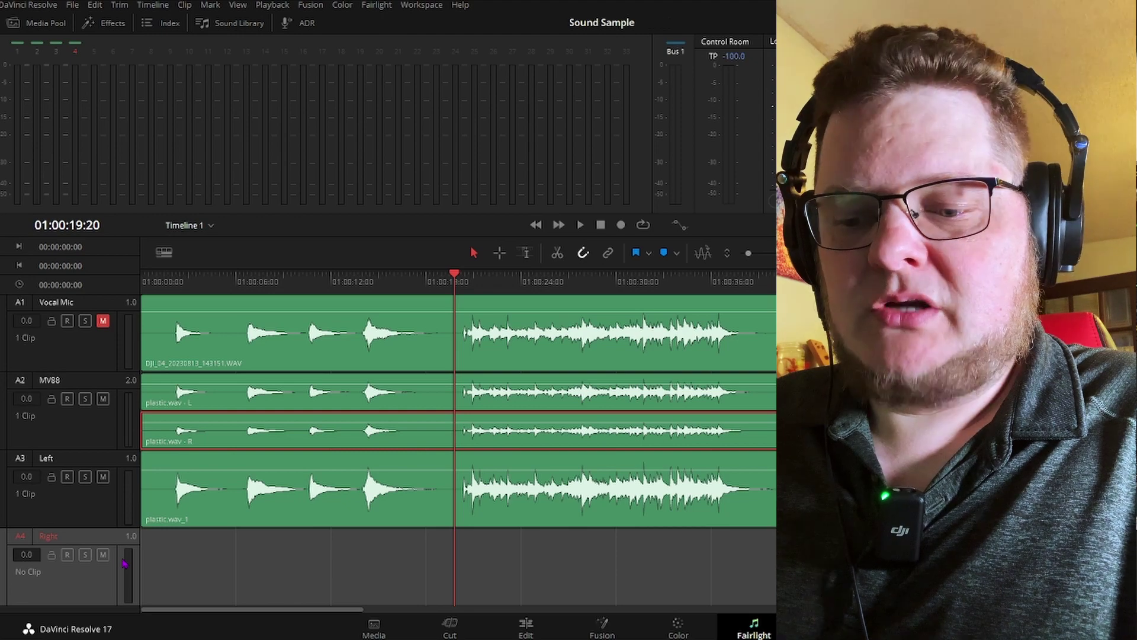
pyautogui.hotkey('ctrl', 'v')
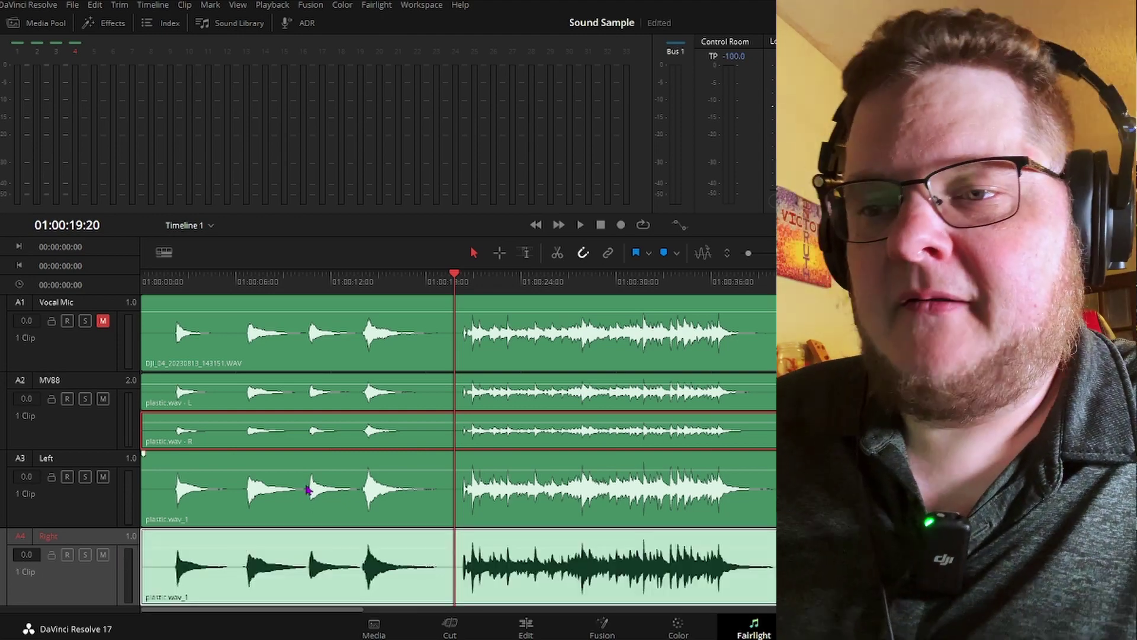
pyautogui.hotkey('ctrl', 's')
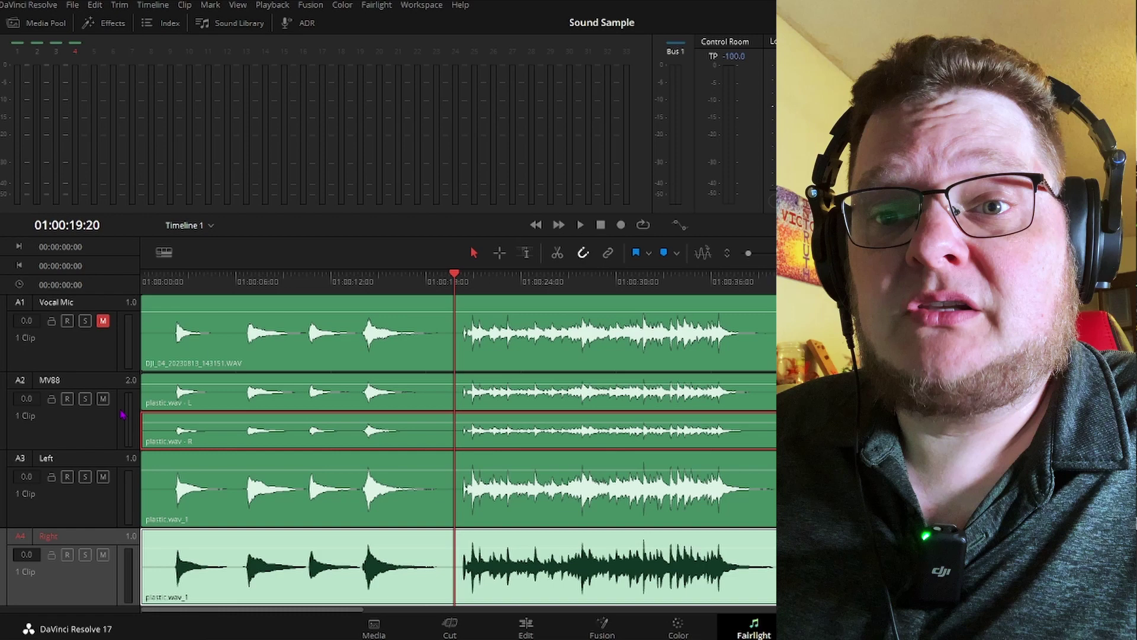
# Change the A2 MV88 track's type to Mono.
pyautogui.click(122, 415)
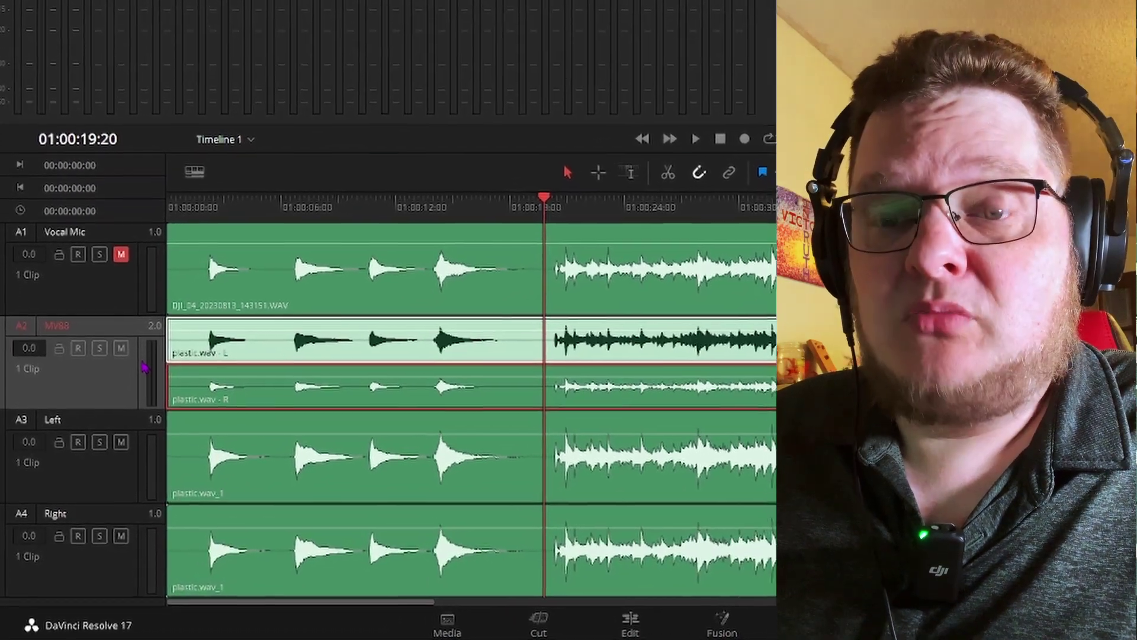
pyautogui.rightClick(151, 327)
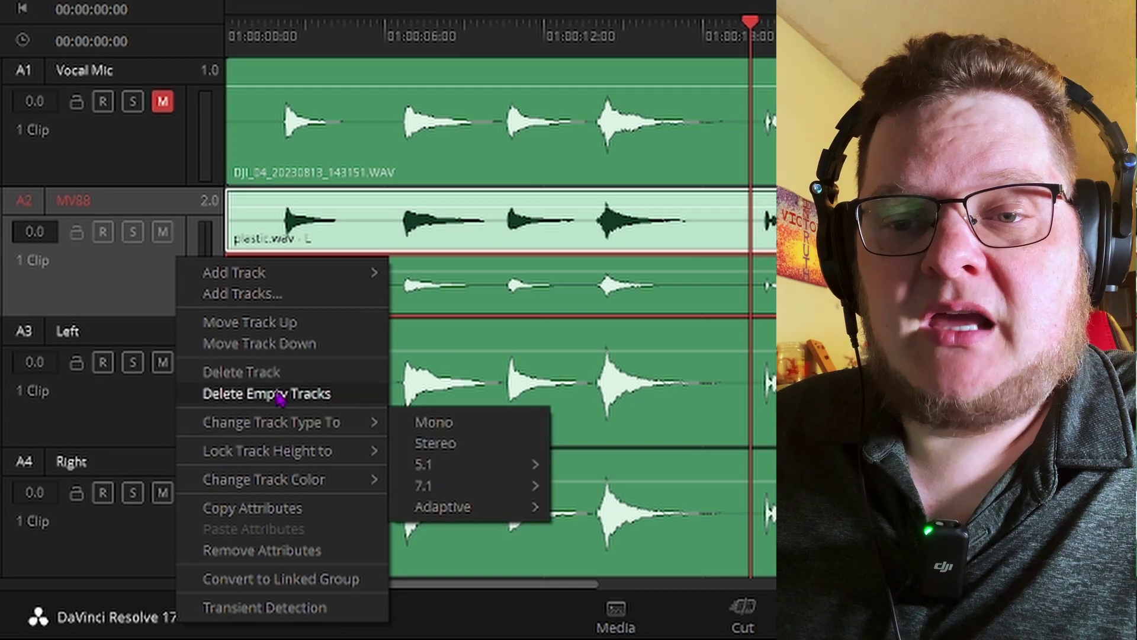
pyautogui.moveTo(298, 432)
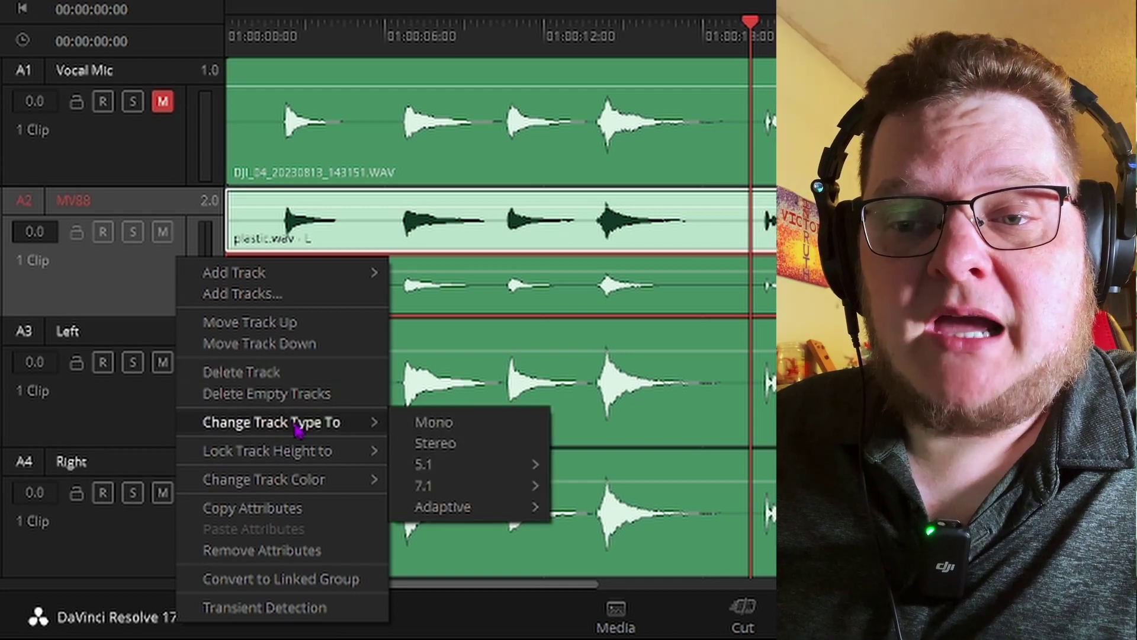
pyautogui.click(450, 424)
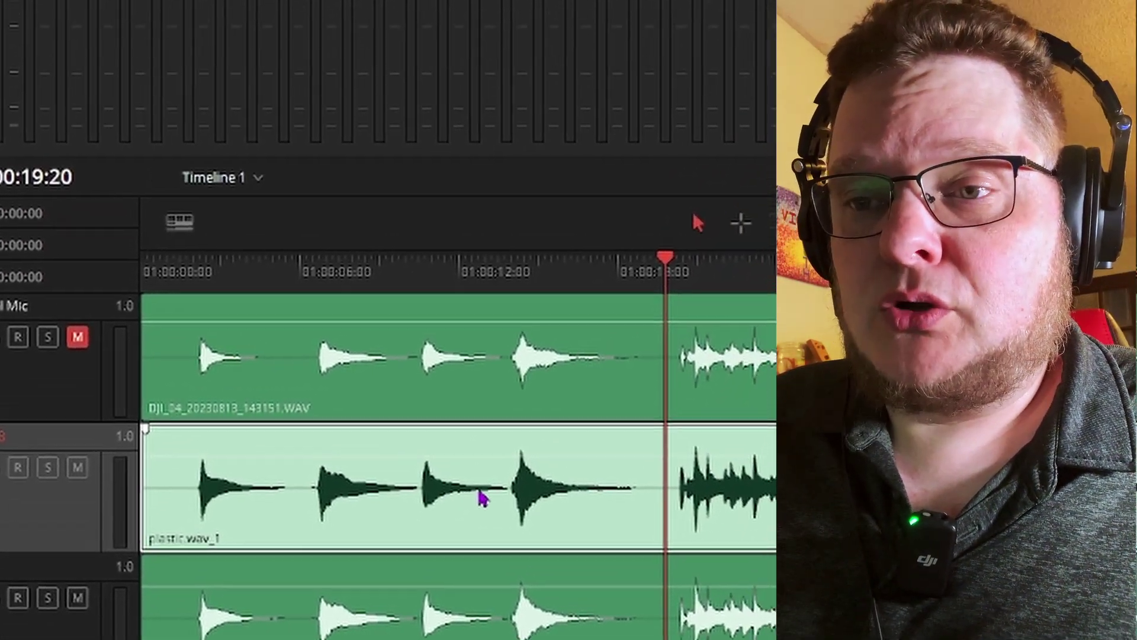
# In Clip Attributes, set the MV88 clip's audio format to Mono using Embedded Channel 1.
pyautogui.click(514, 323)
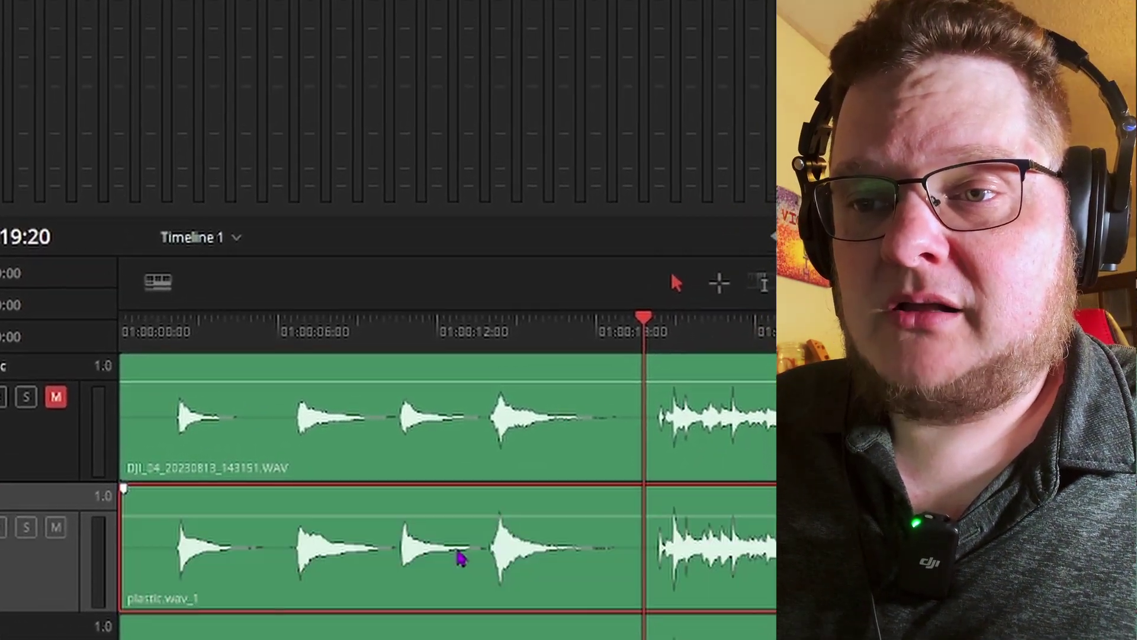
pyautogui.rightClick(460, 559)
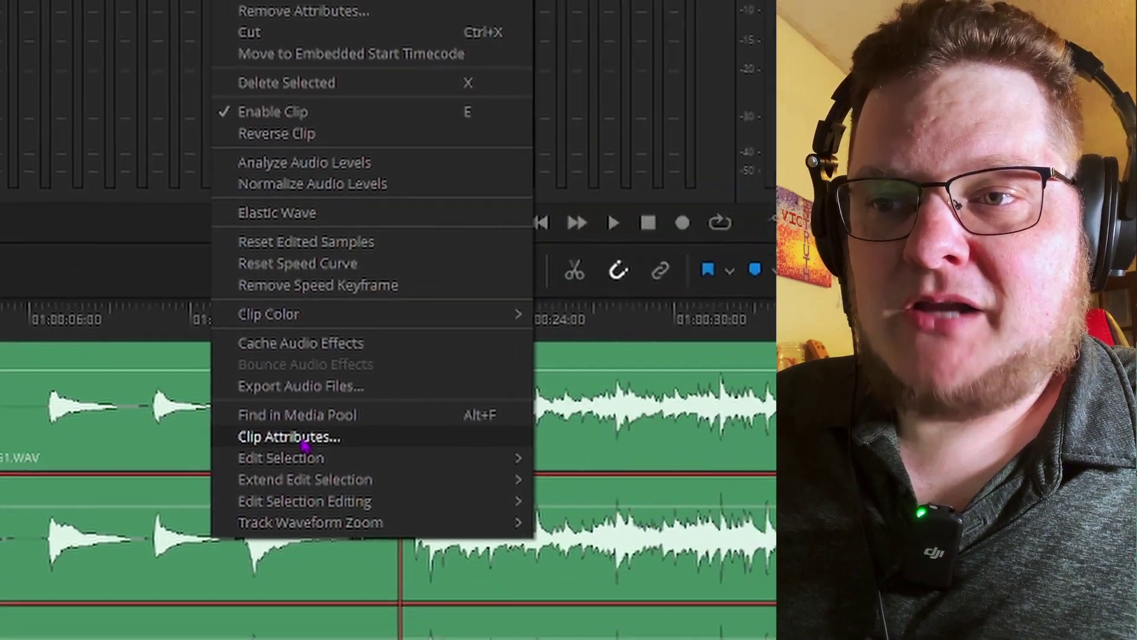
pyautogui.click(523, 525)
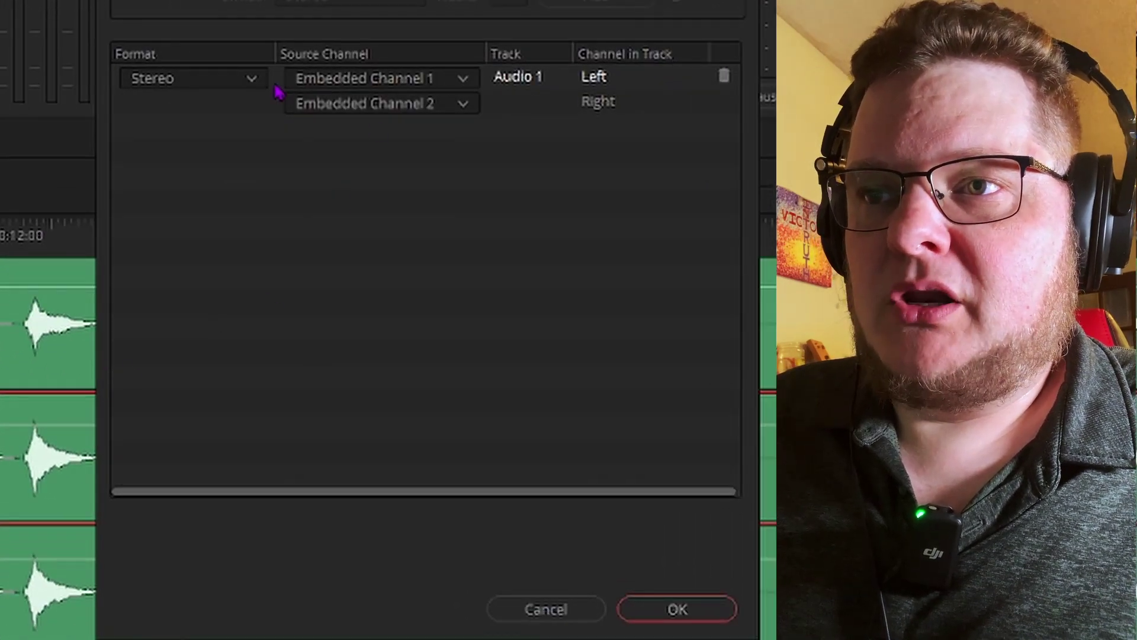
pyautogui.click(253, 85)
pyautogui.click(214, 114)
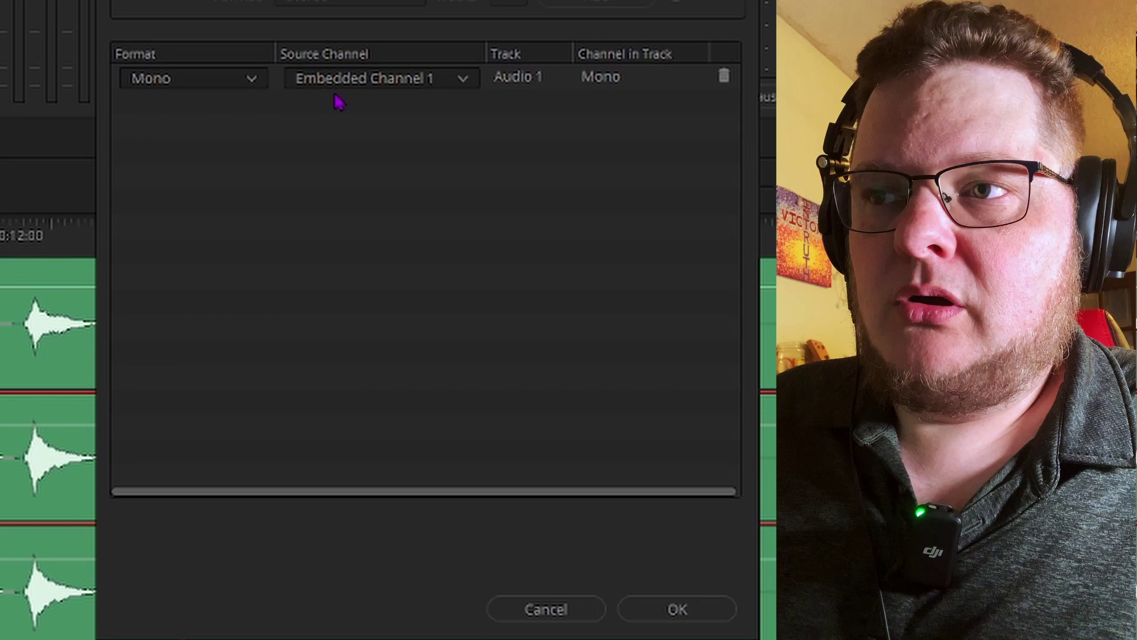
pyautogui.click(687, 607)
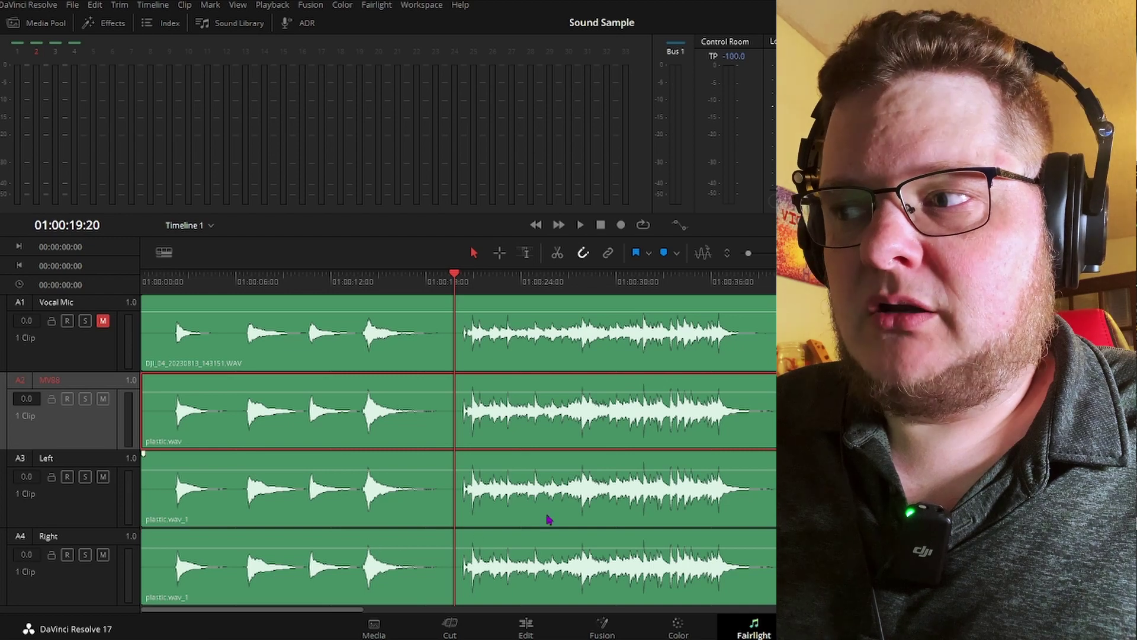
# Set the Left (A3) clip's audio format to Mono with source Embedded Channel 2.
pyautogui.rightClick(399, 499)
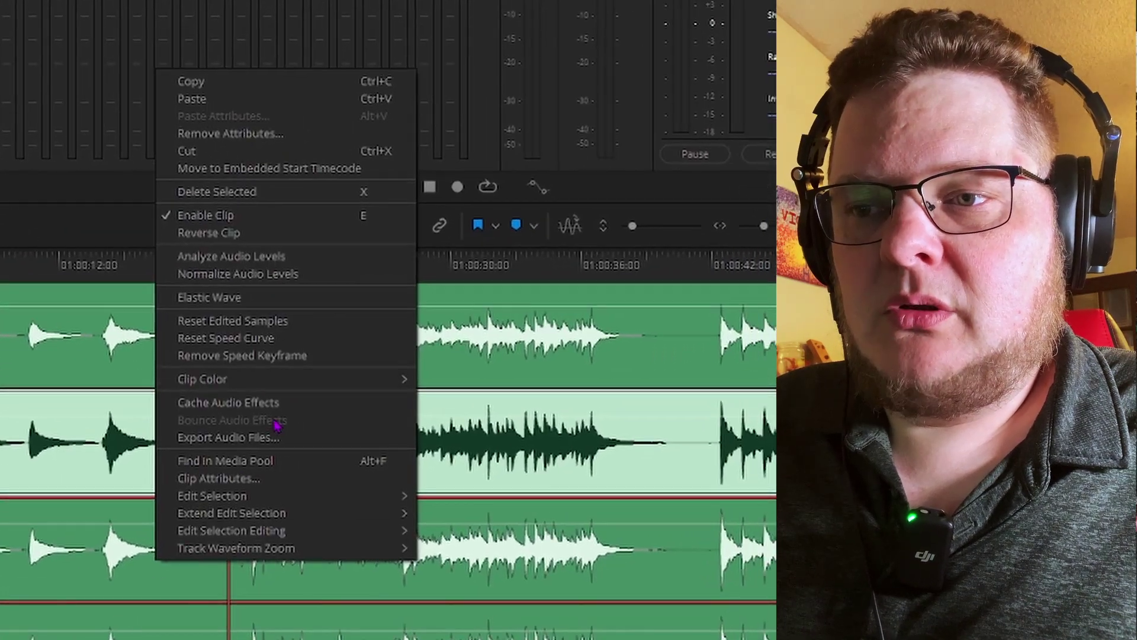
pyautogui.click(251, 481)
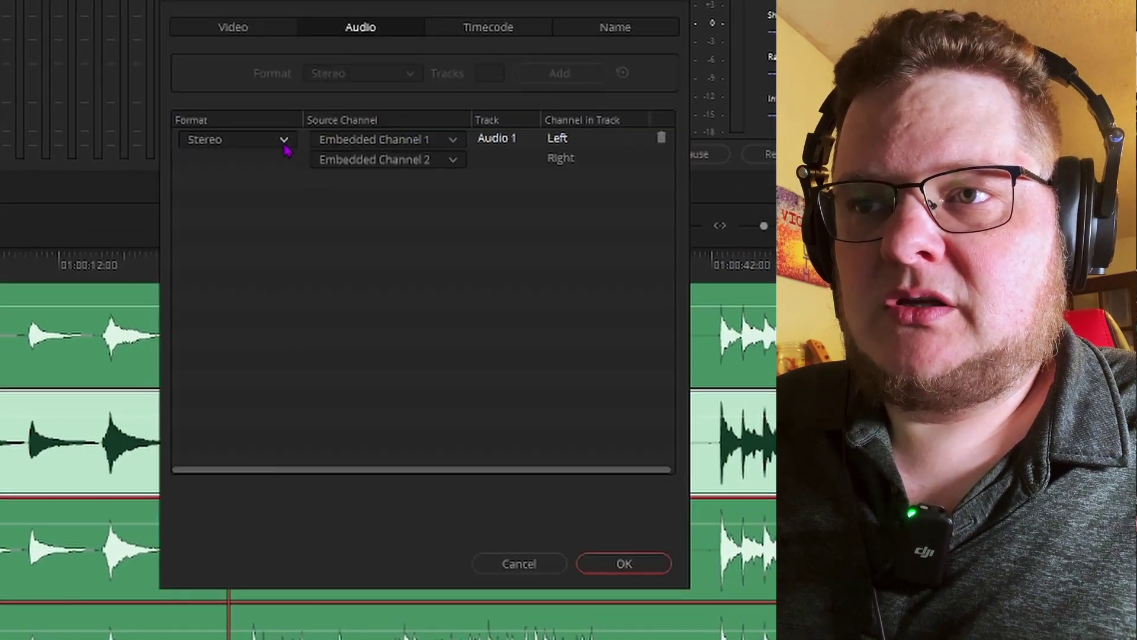
pyautogui.click(285, 150)
pyautogui.click(261, 167)
pyautogui.click(368, 143)
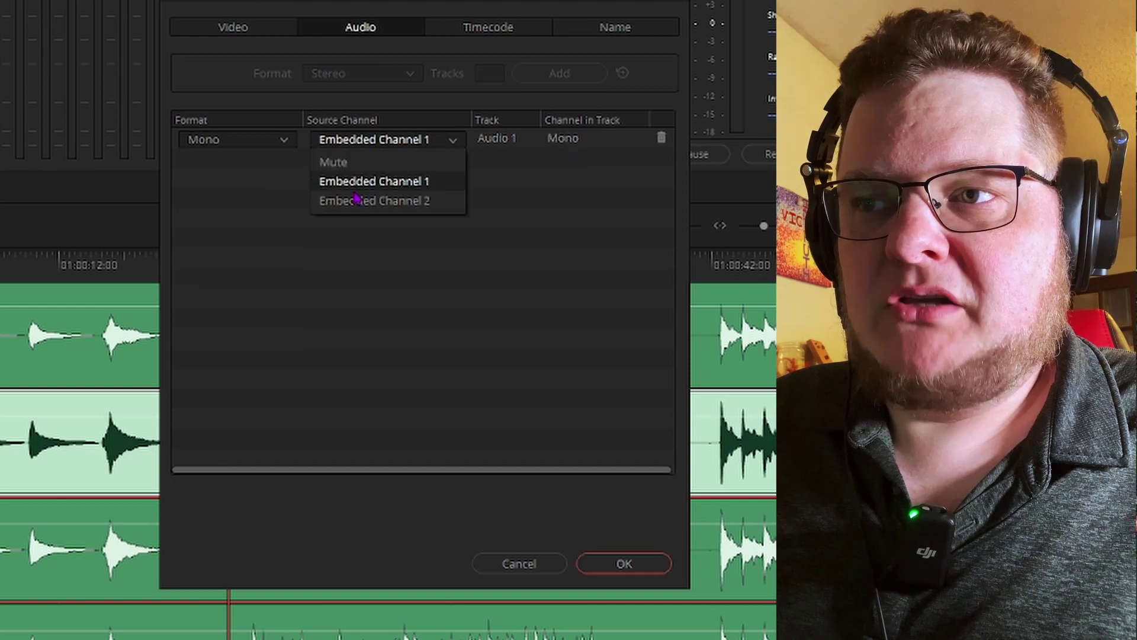
pyautogui.click(355, 199)
pyautogui.click(624, 563)
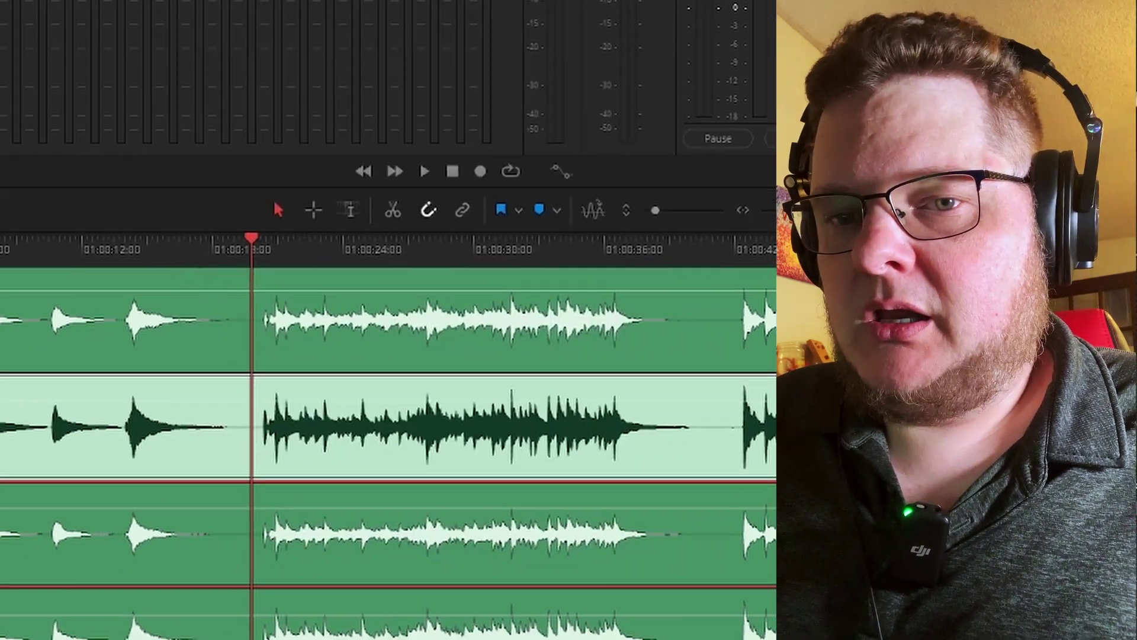
# Set the Right (A4) clip's audio format to Mono with source Embedded Channel 2.
pyautogui.rightClick(212, 625)
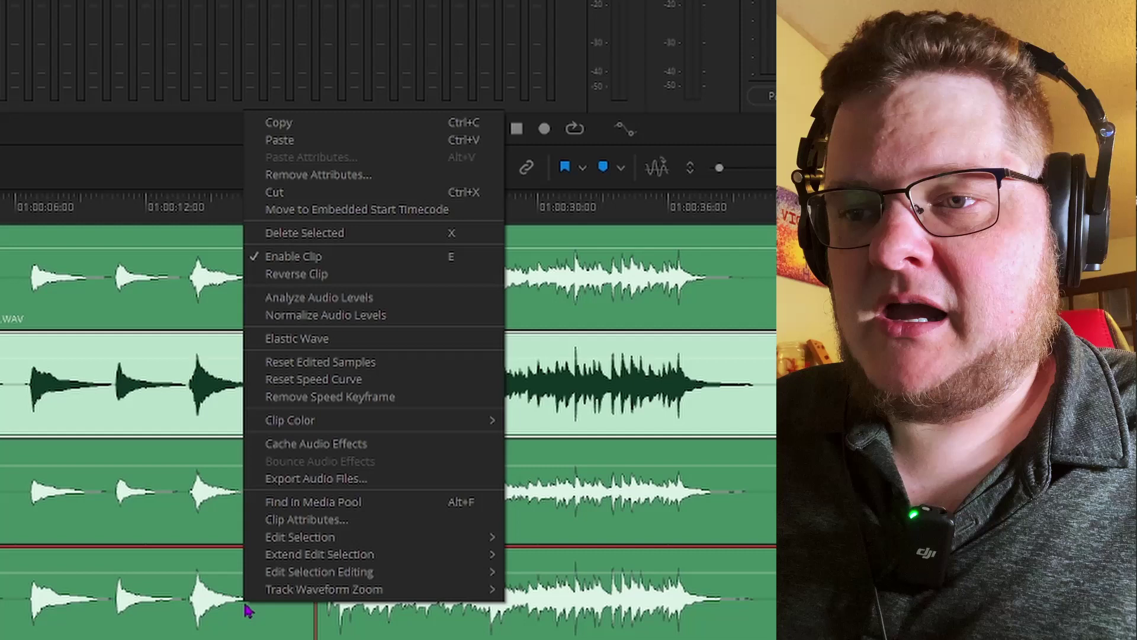
pyautogui.click(295, 552)
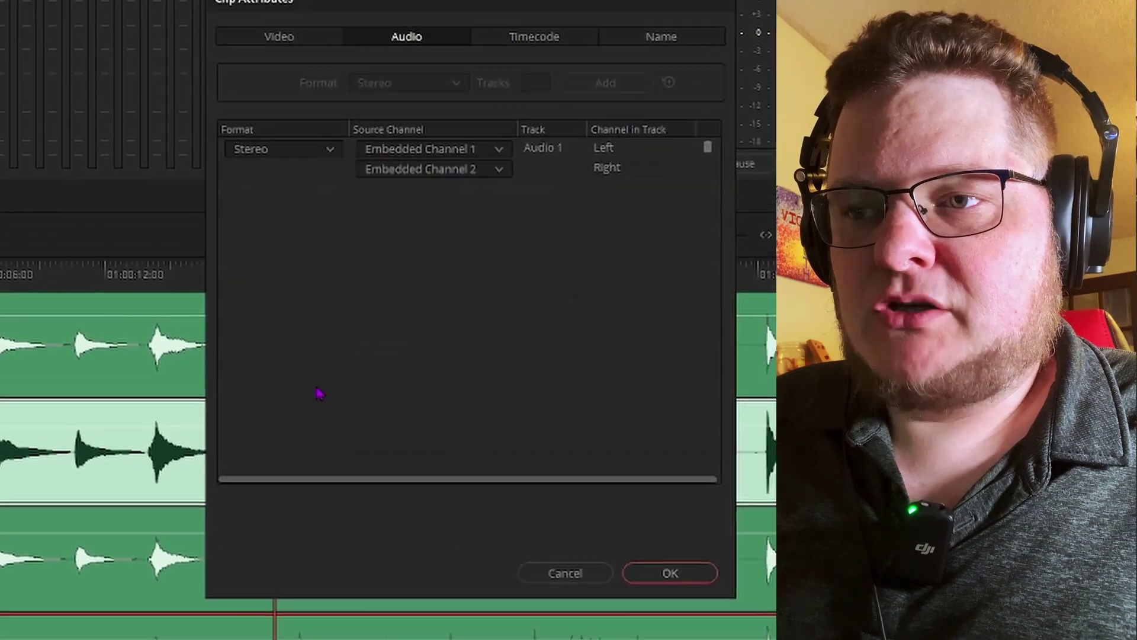
pyautogui.click(292, 170)
pyautogui.click(283, 197)
pyautogui.click(379, 172)
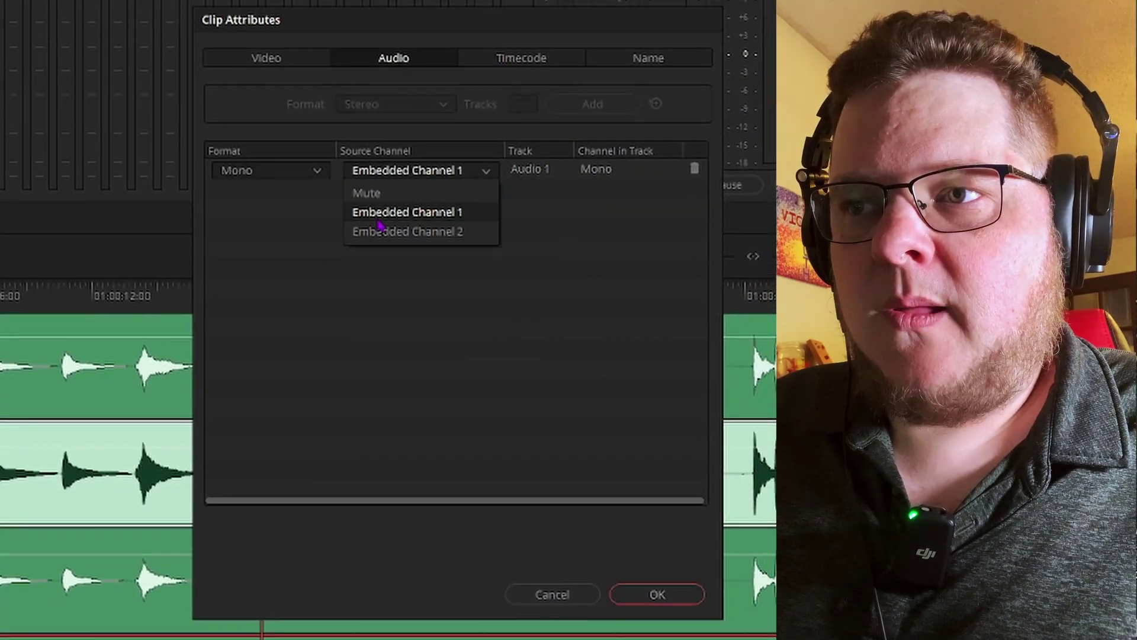
pyautogui.click(372, 231)
pyautogui.click(657, 594)
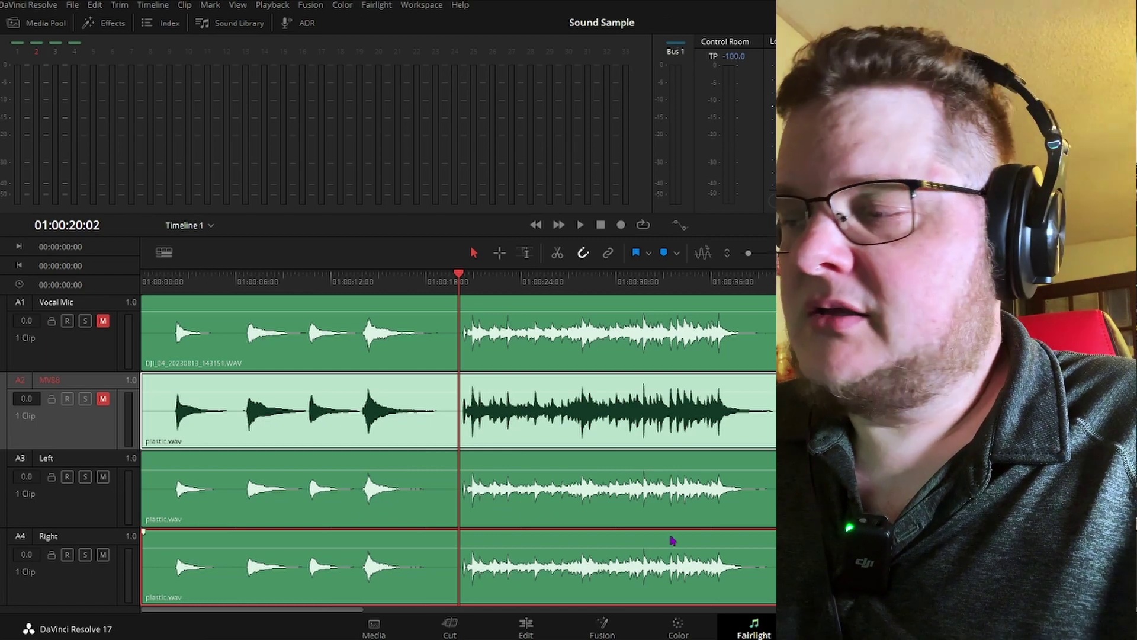
# Play back the timeline to listen to the remapped MV88, Left and Right tracks.
pyautogui.press('space')
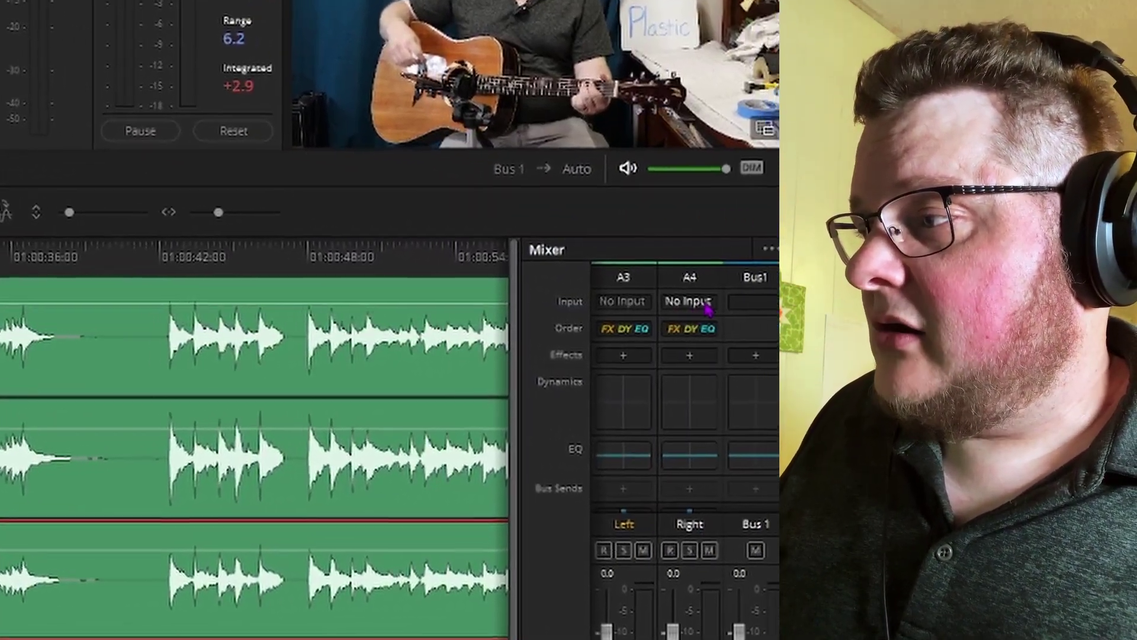
# Turn on phase invert (Ø) for the Right track (A4) in its Input Path Settings.
pyautogui.click(815, 305)
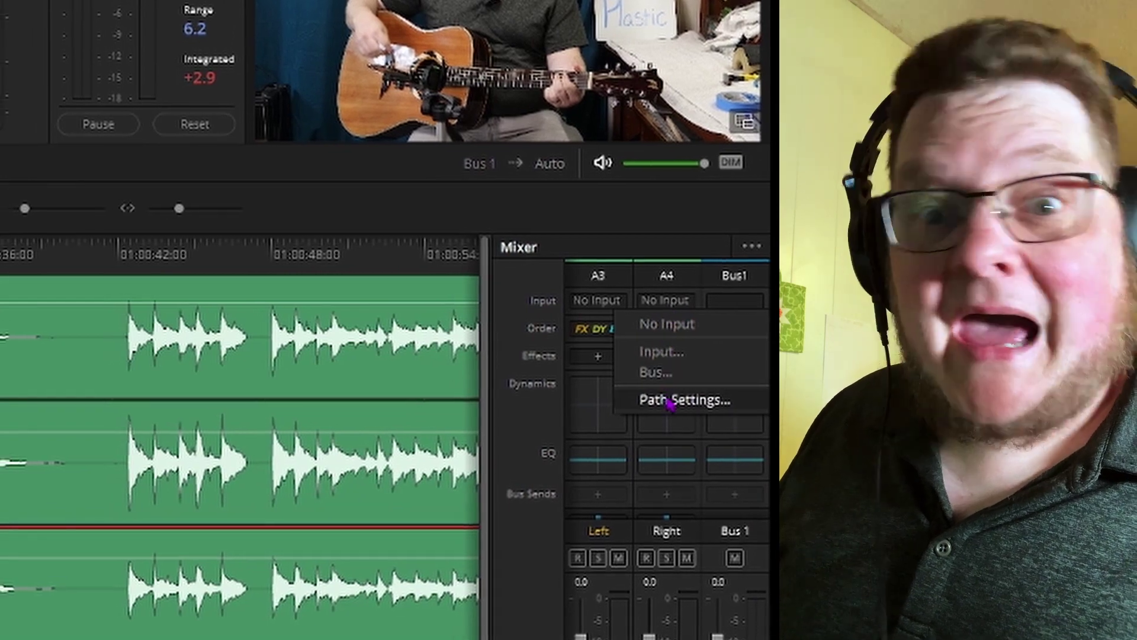
pyautogui.click(649, 399)
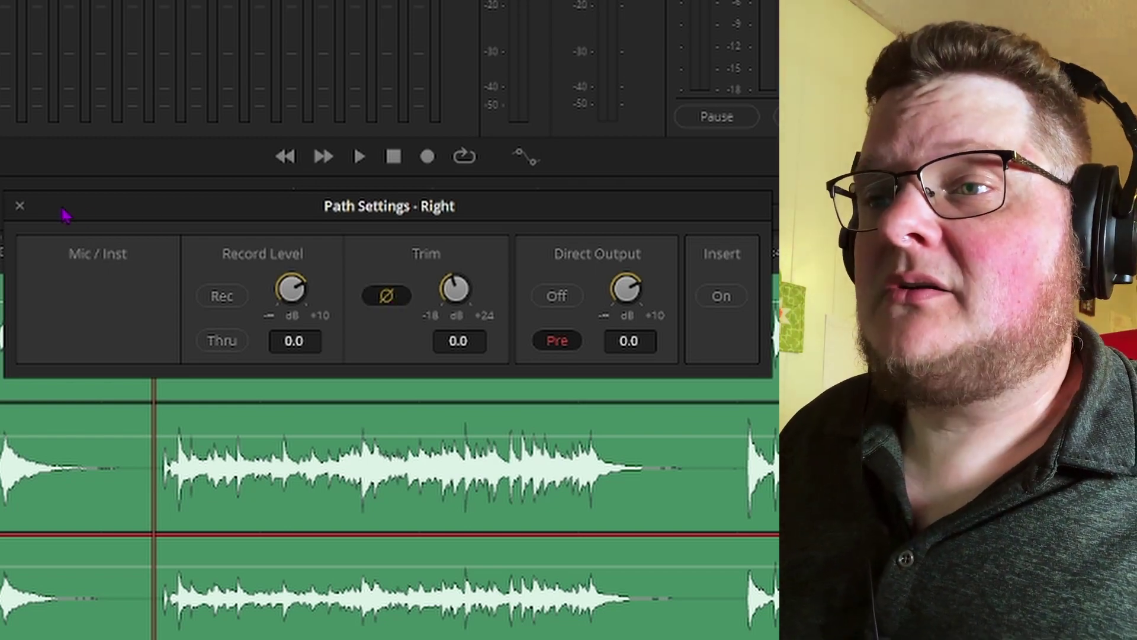
pyautogui.click(20, 205)
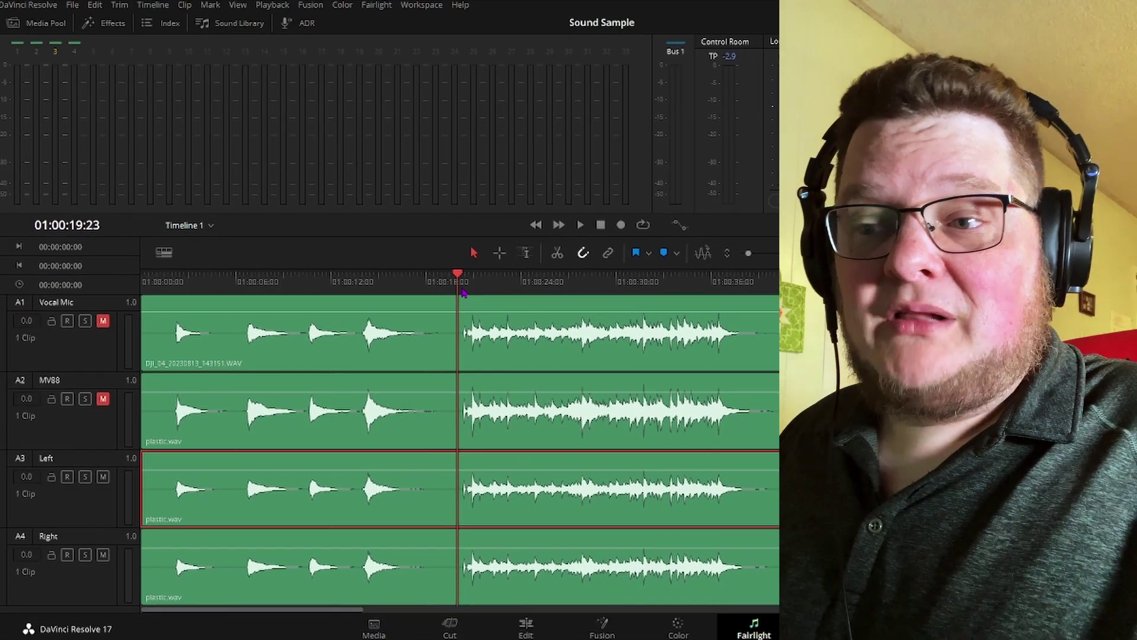
# Play back the timeline briefly to listen, then stop it.
pyautogui.press('space')
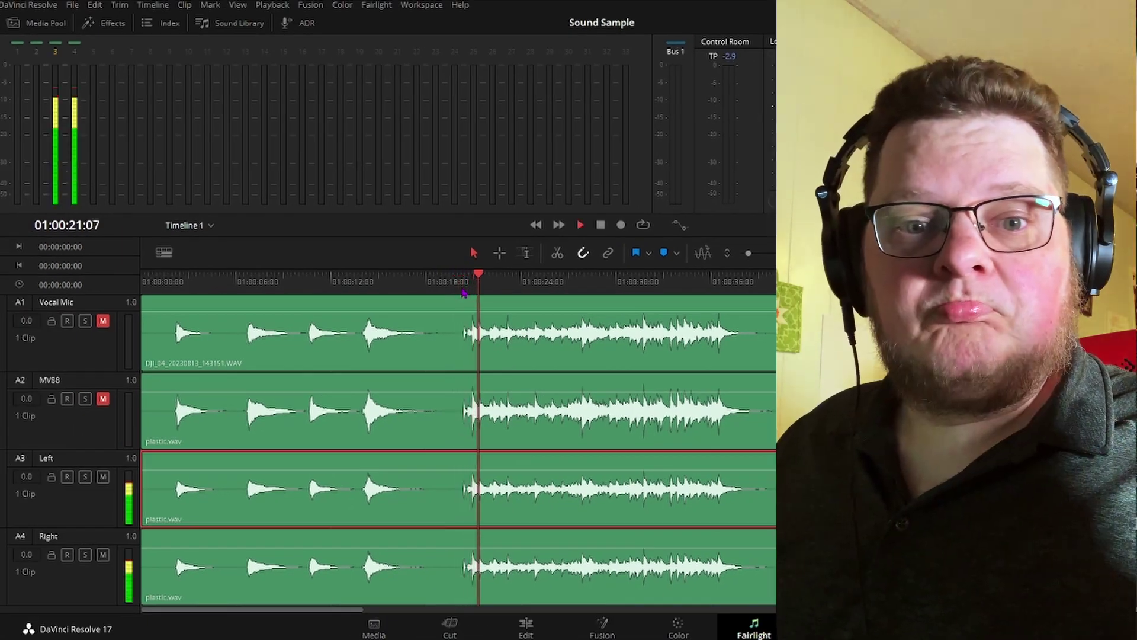
pyautogui.press('space')
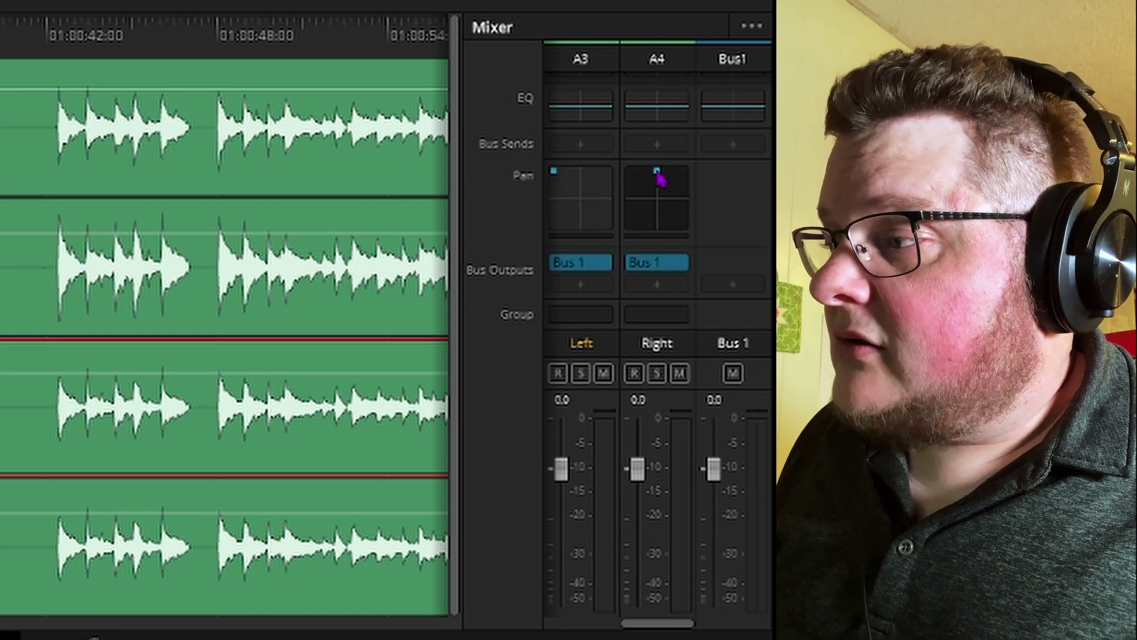
# Pan the Right track (A4) hard right and move the playhead back to 01:00:20:10.
pyautogui.moveTo(689, 164); pyautogui.dragTo(702, 145)
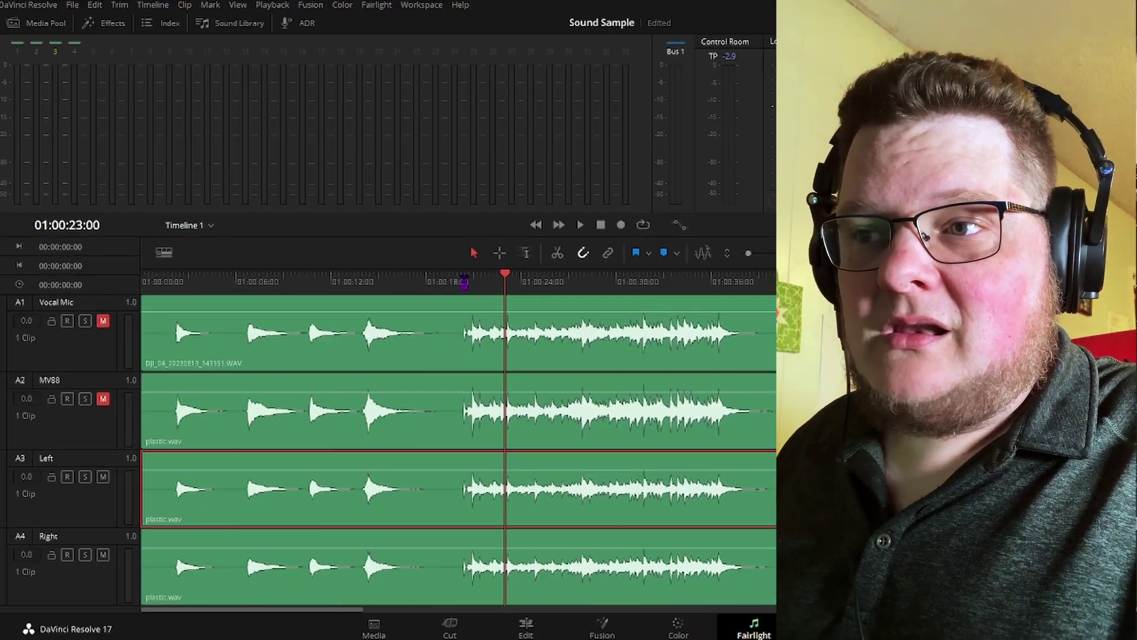
pyautogui.click(464, 280)
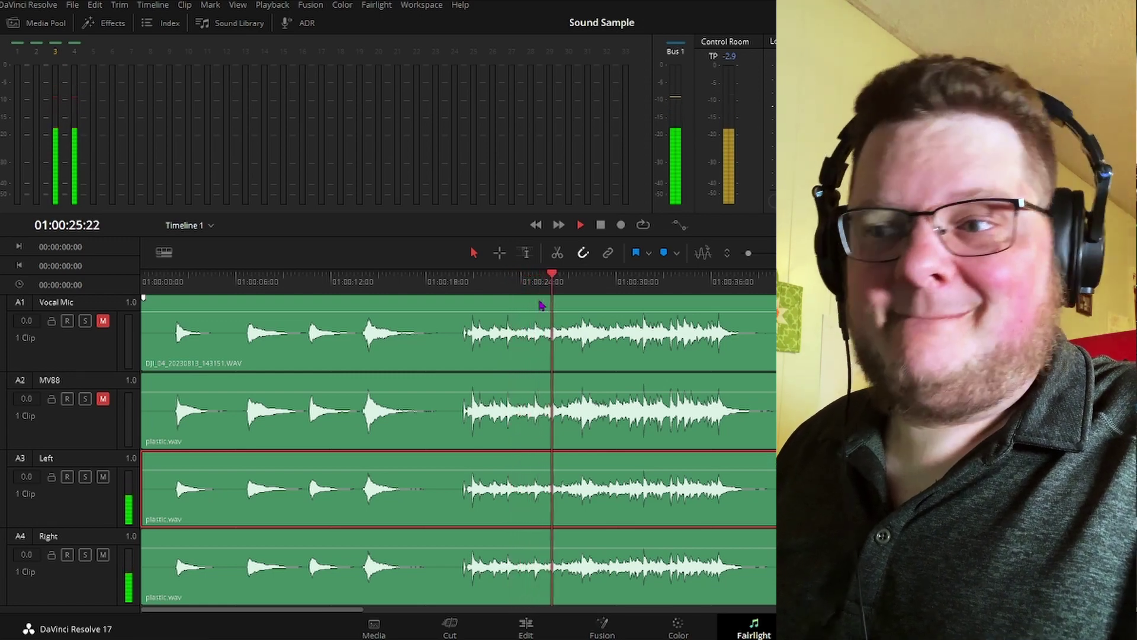
# Stop playback at 01:00:26:12 and bring up the Fairlight menu's bus options.
pyautogui.press('space')
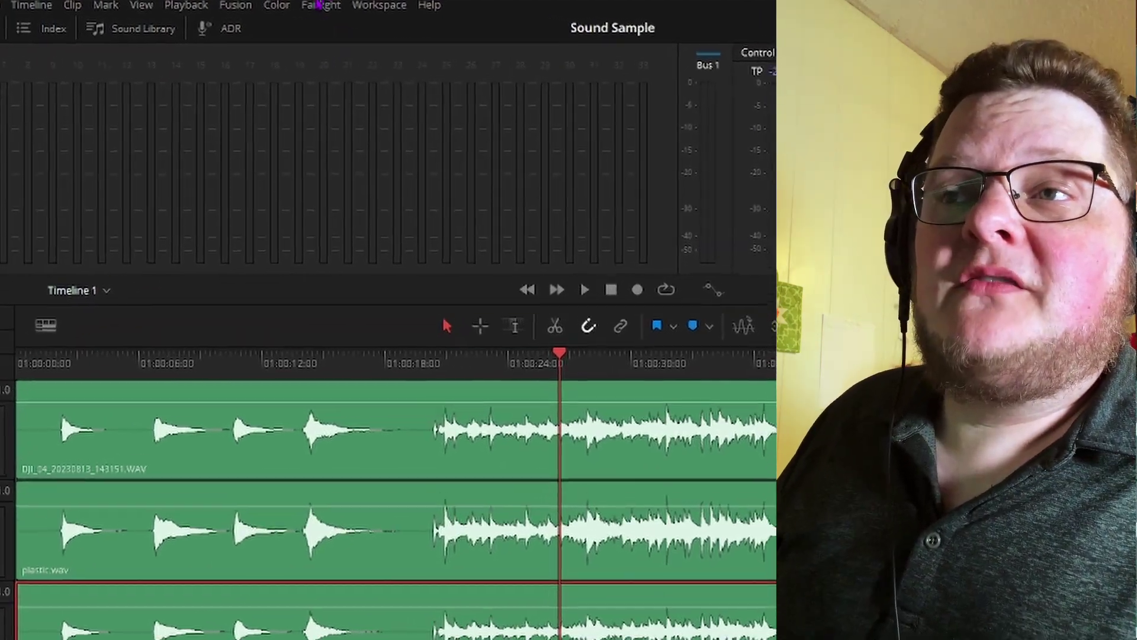
pyautogui.click(252, 13)
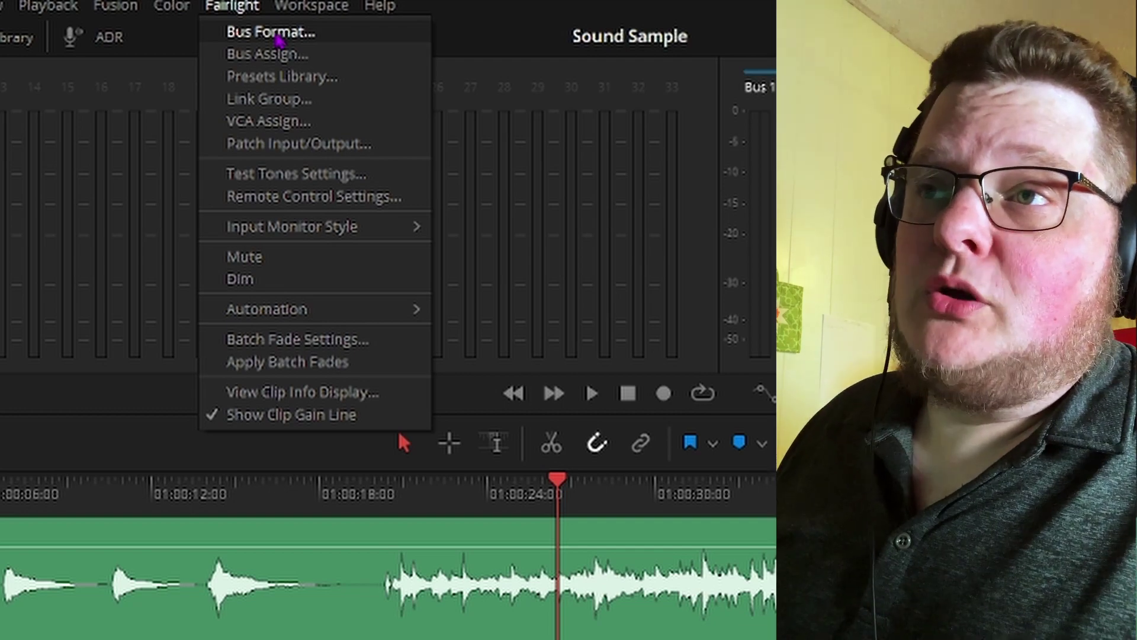
# In Bus Format, add Bus 2 as a stereo bus coloured orange and confirm.
pyautogui.click(278, 37)
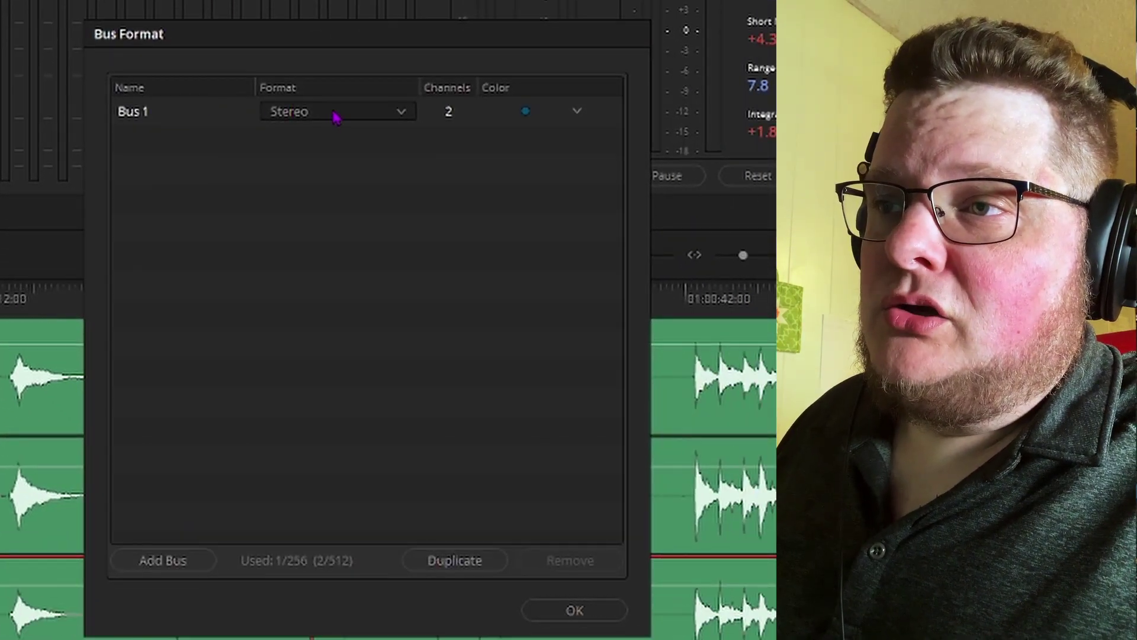
pyautogui.click(185, 568)
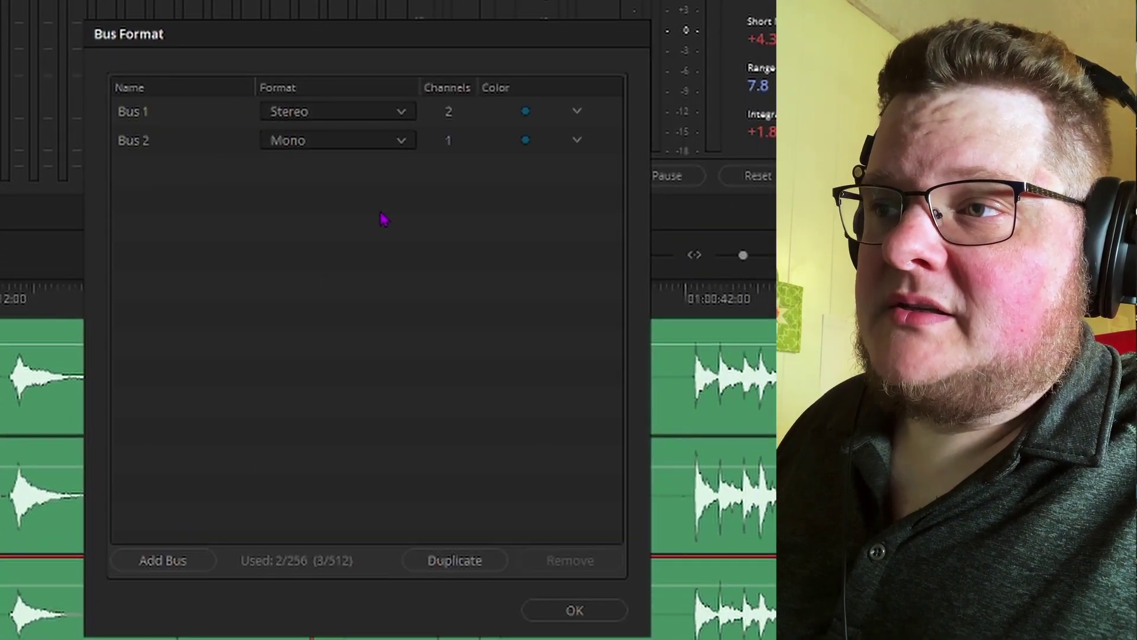
pyautogui.click(361, 141)
pyautogui.click(330, 186)
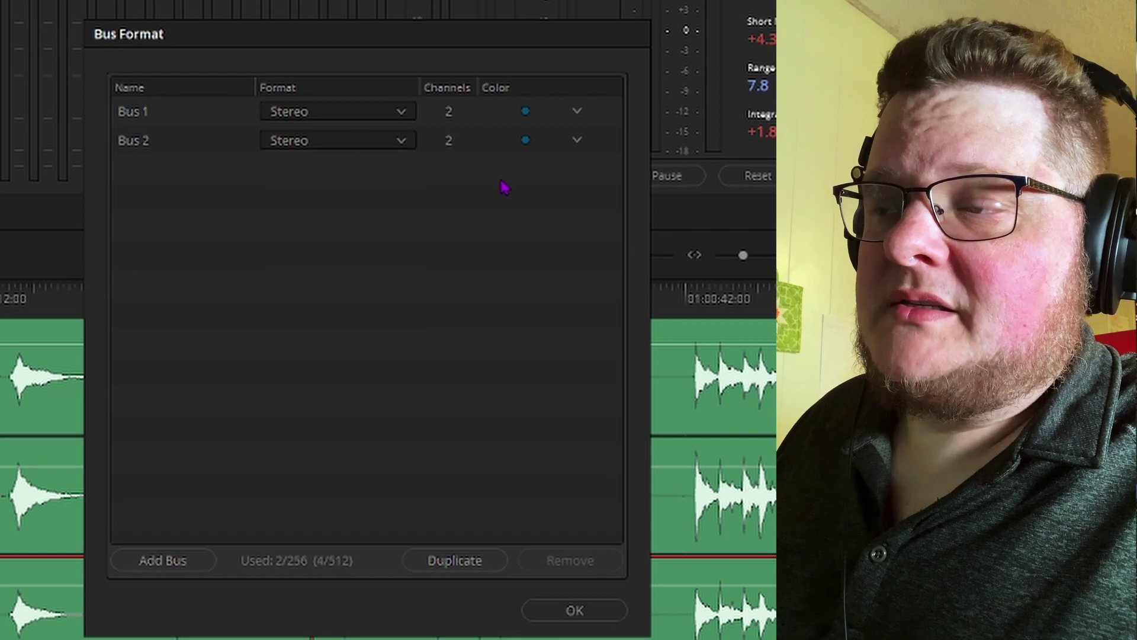
pyautogui.click(577, 140)
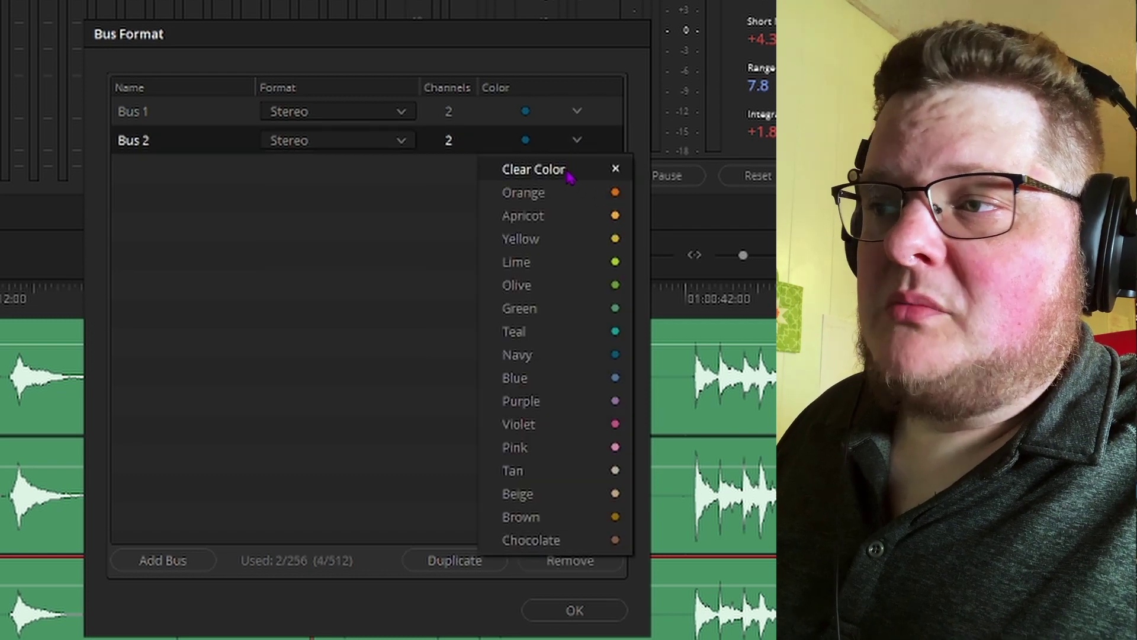
pyautogui.click(560, 191)
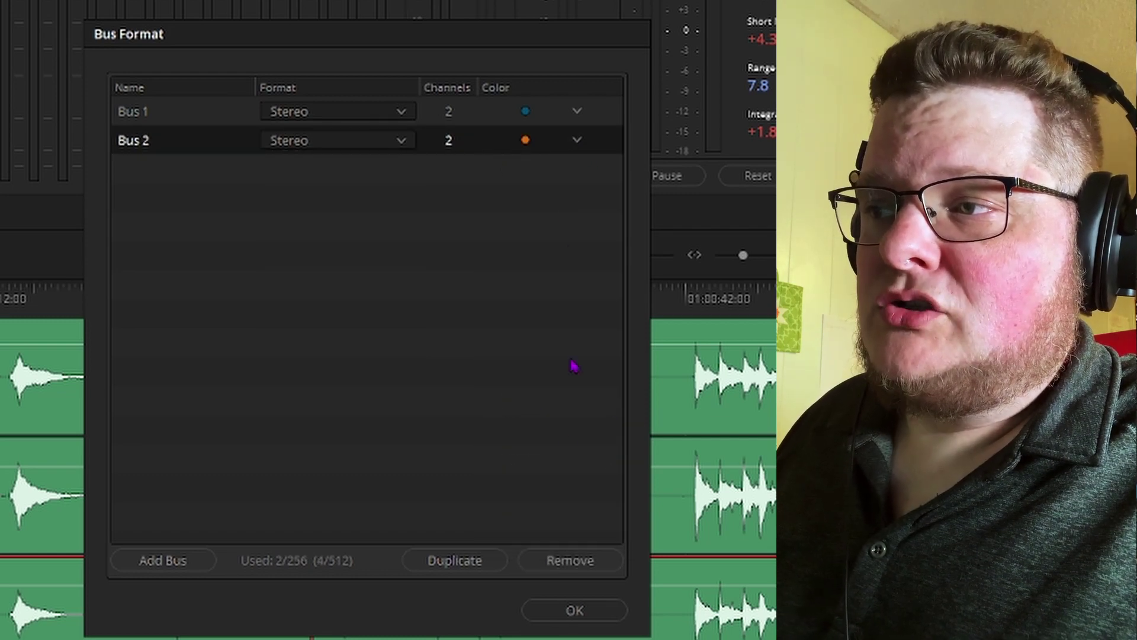
pyautogui.click(574, 611)
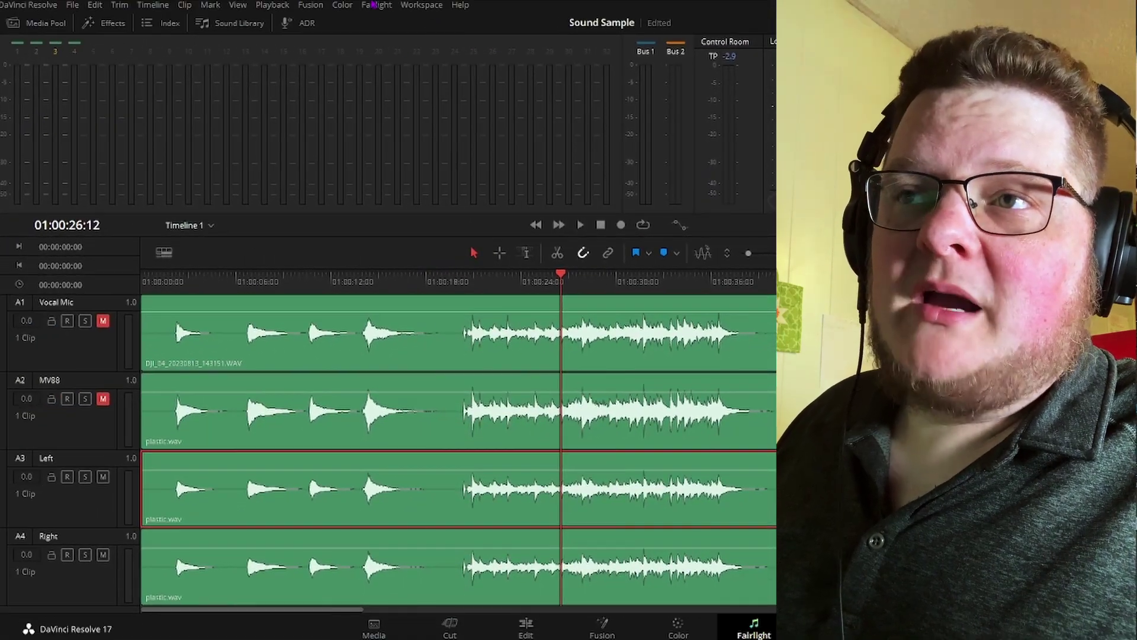
# In Bus Assign, take Left and Right off Bus 1 and route Bus 2 into Bus 1.
pyautogui.click(375, 5)
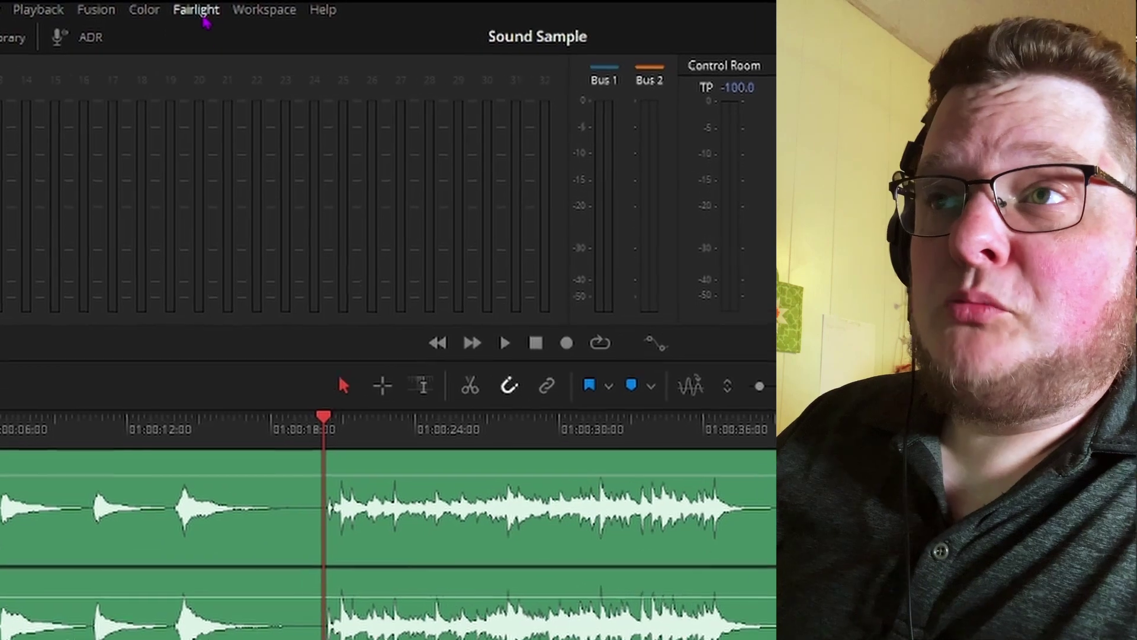
pyautogui.click(375, 6)
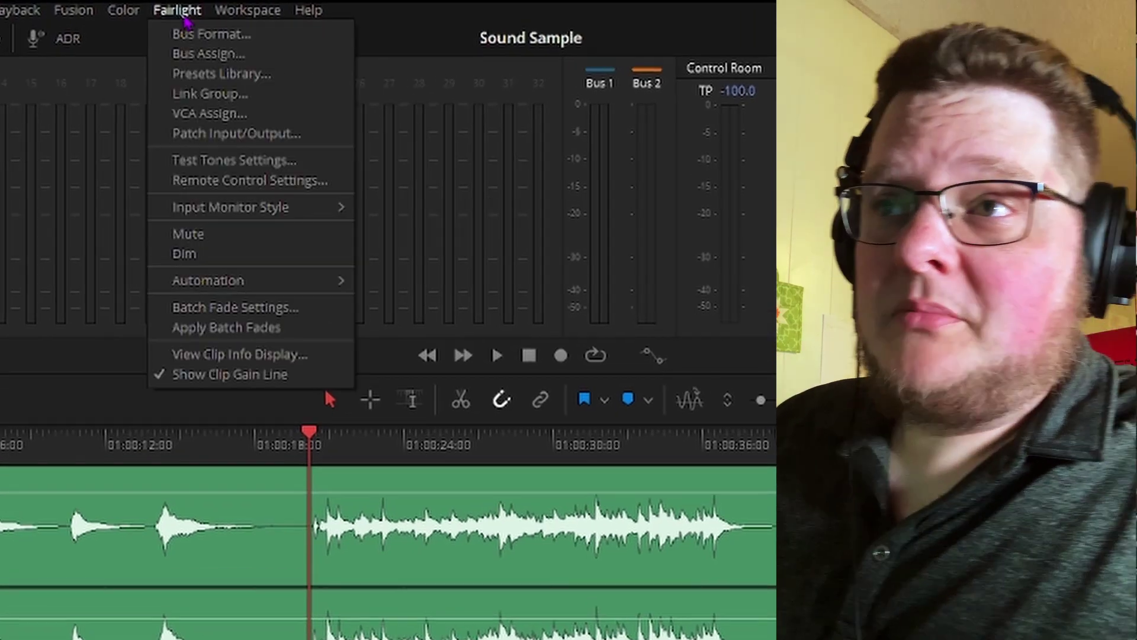
pyautogui.click(208, 54)
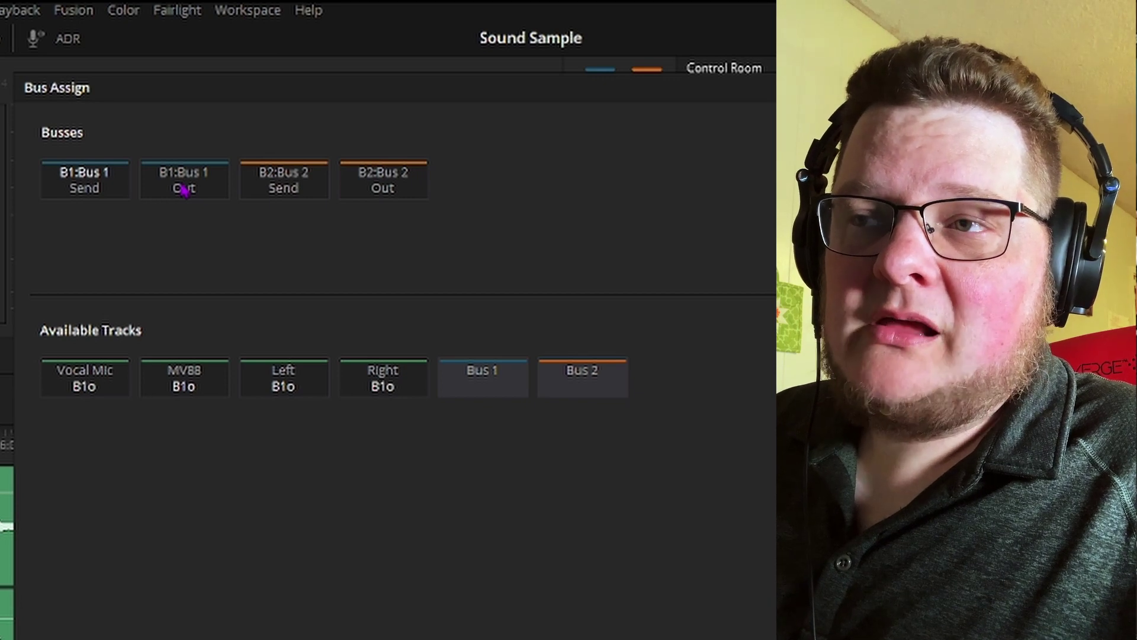
pyautogui.click(294, 393)
pyautogui.click(376, 386)
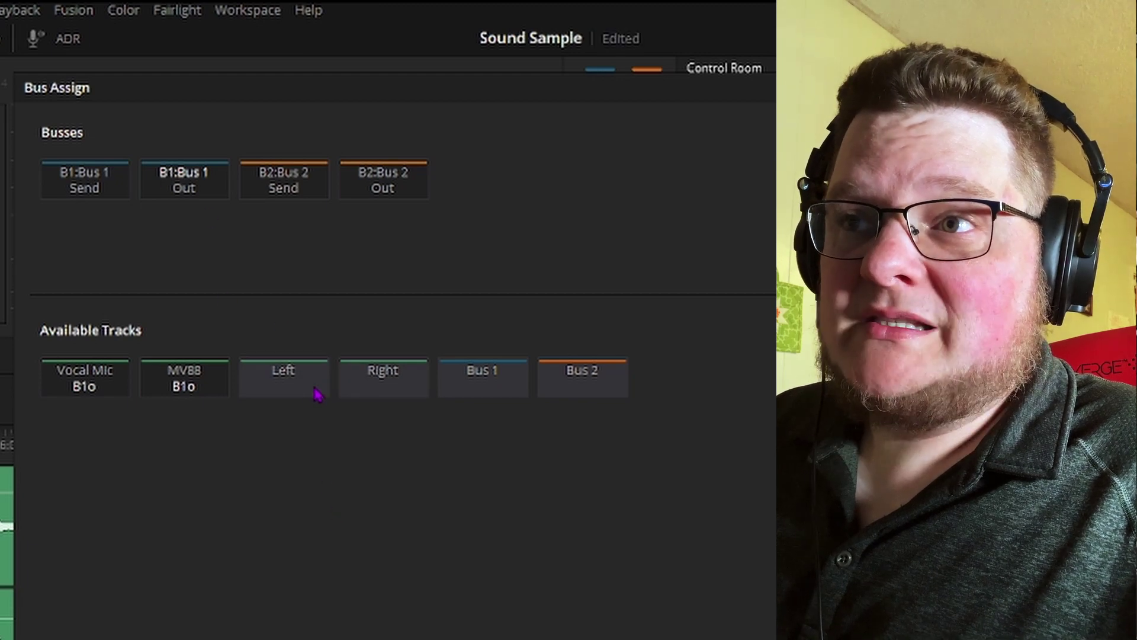
pyautogui.click(611, 379)
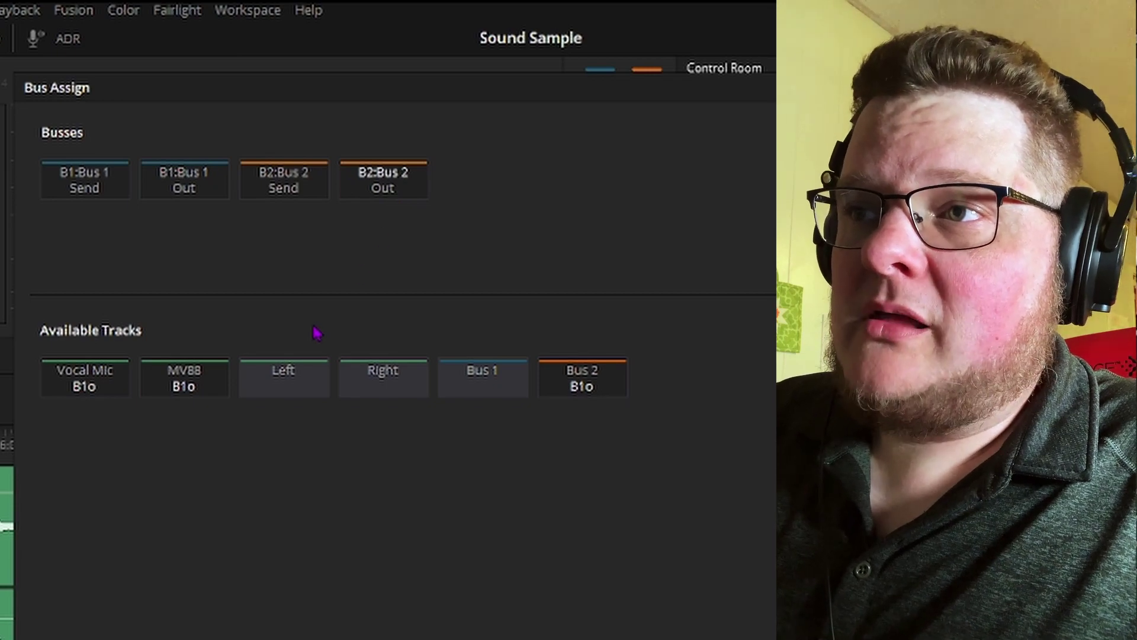
# Assign the Left and Right tracks to Bus 2 and close Bus Assign.
pyautogui.click(284, 394)
pyautogui.click(346, 394)
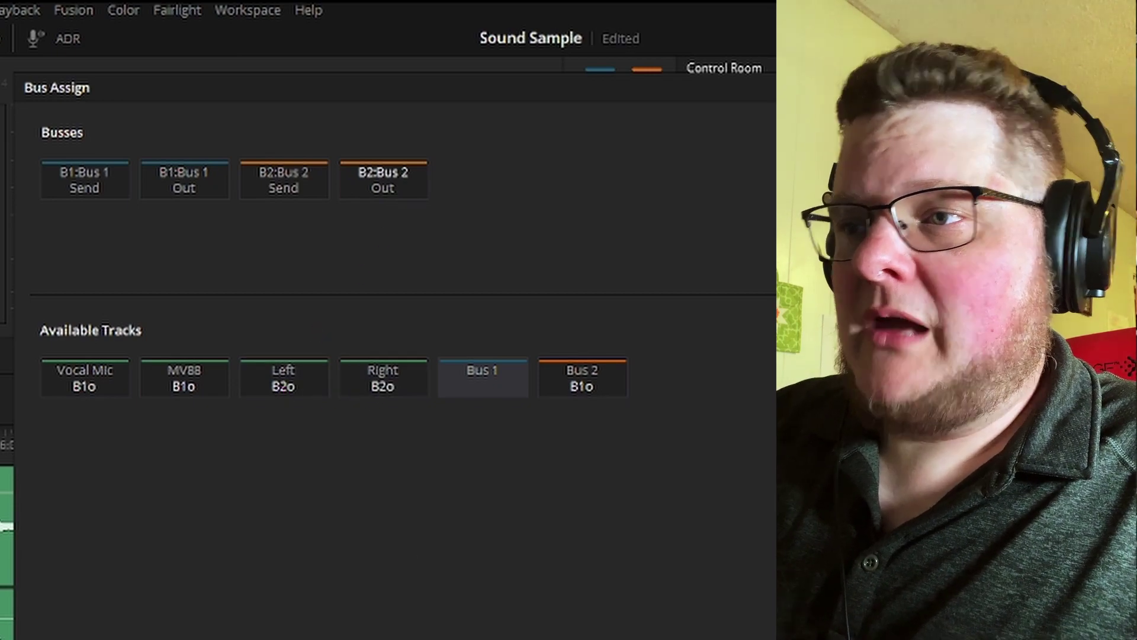
pyautogui.press('Escape')
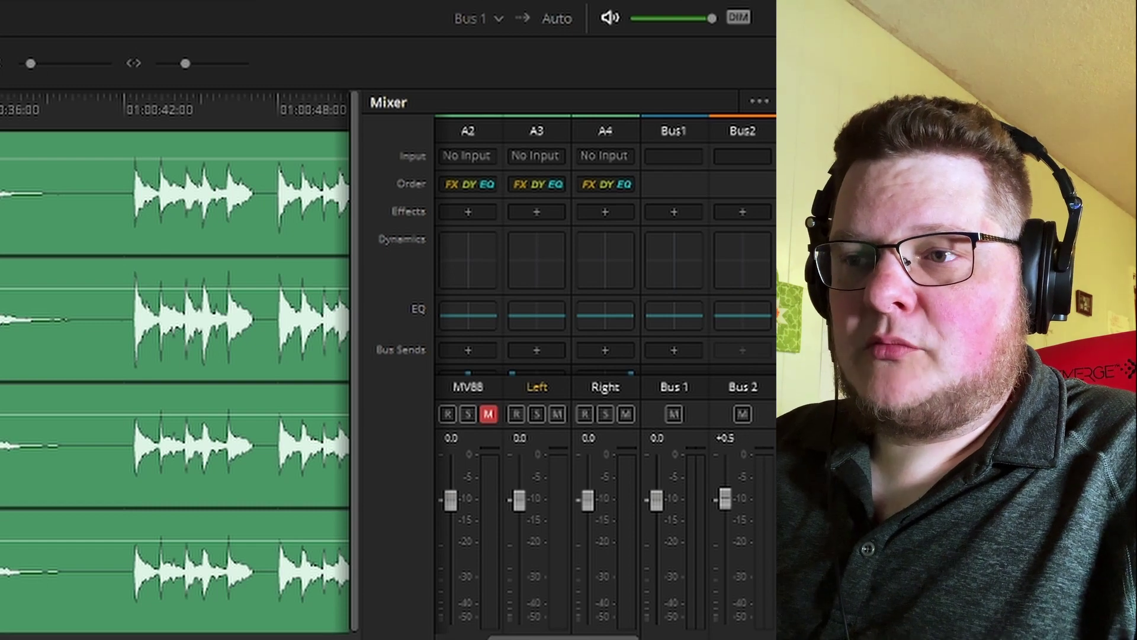
# Play the mix and pull the Bus 2 fader all the way to the bottom.
pyautogui.press('space')
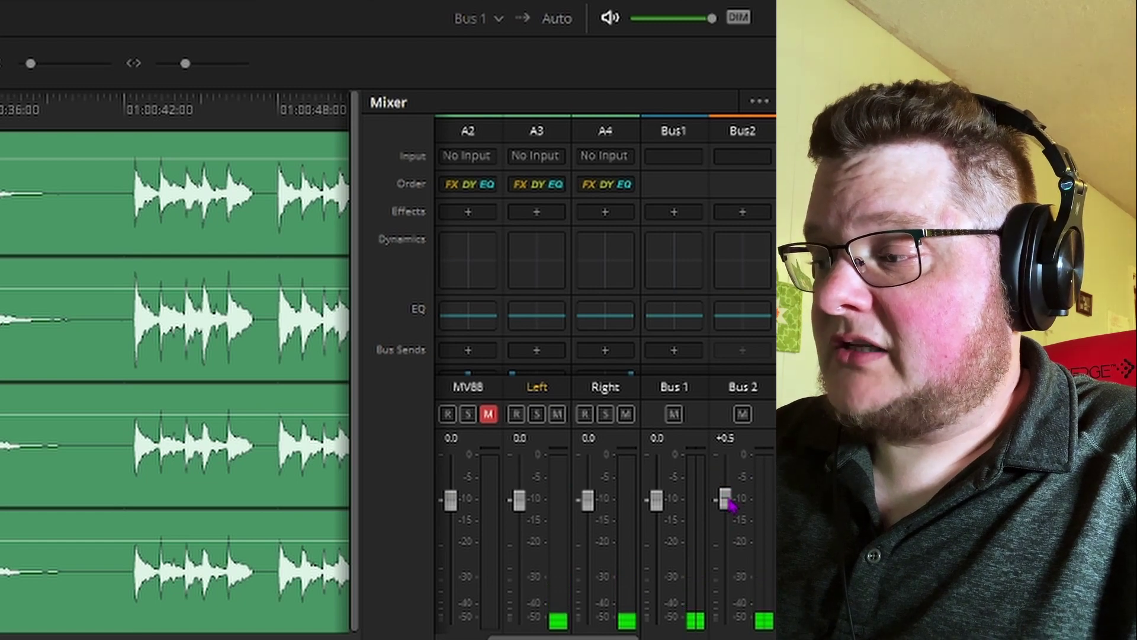
pyautogui.moveTo(730, 501); pyautogui.dragTo(728, 616)
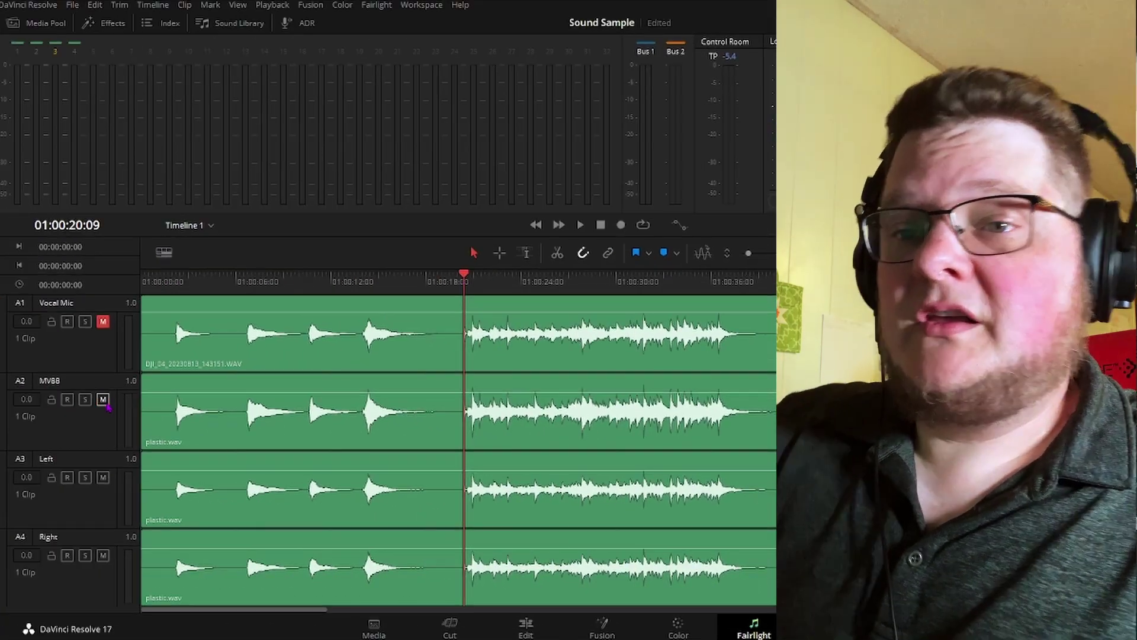
# Play the loud passage with MV88, Left and Right together, then stop.
pyautogui.press('space')
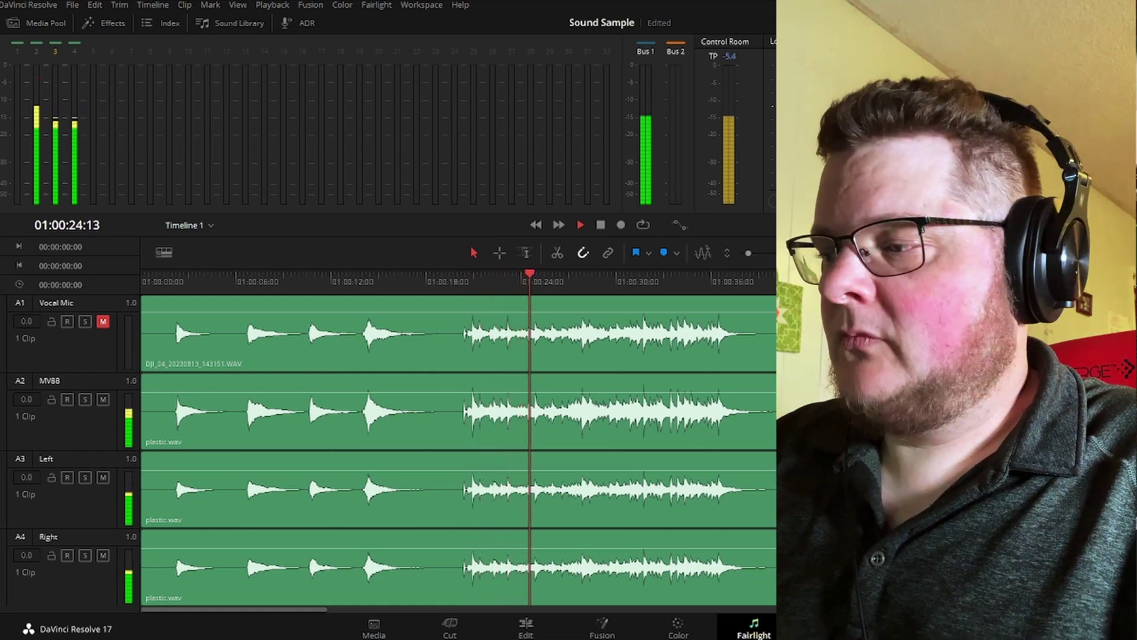
pyautogui.press('space')
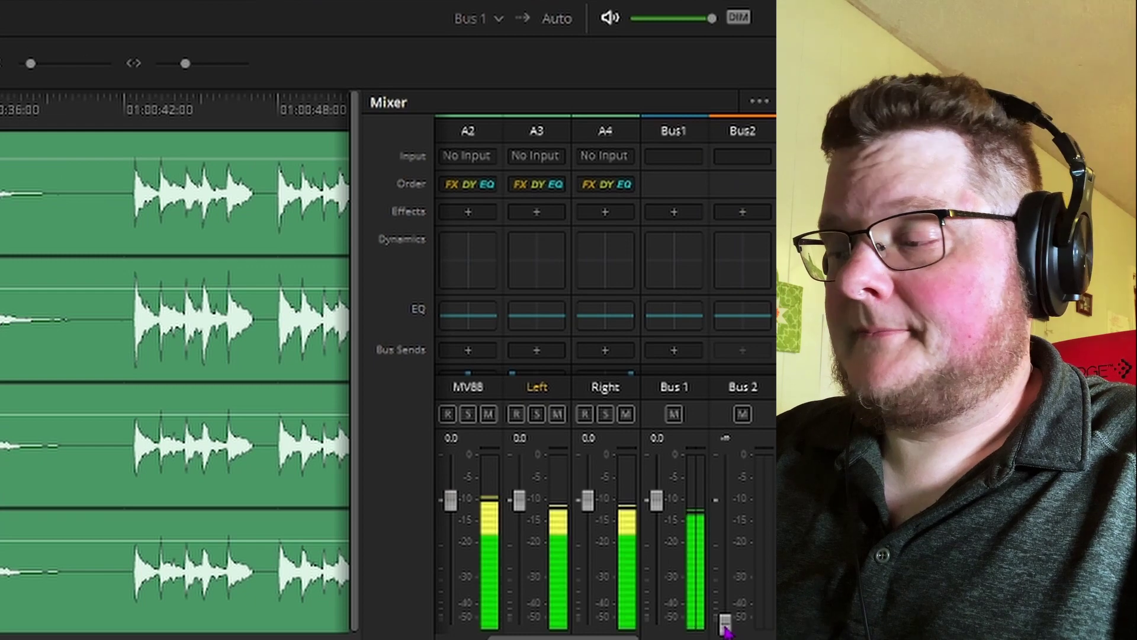
# During playback, raise the Bus 2 fader from -∞, then ease it back toward -12 dB.
pyautogui.moveTo(726, 623); pyautogui.dragTo(730, 547)
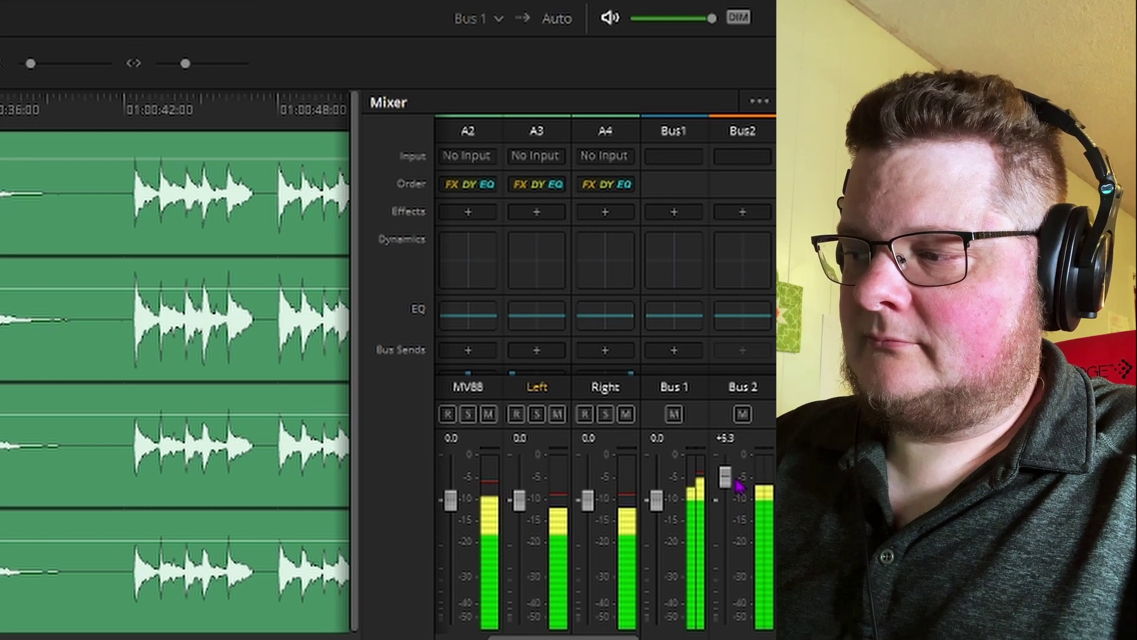
pyautogui.moveTo(743, 515); pyautogui.dragTo(745, 564)
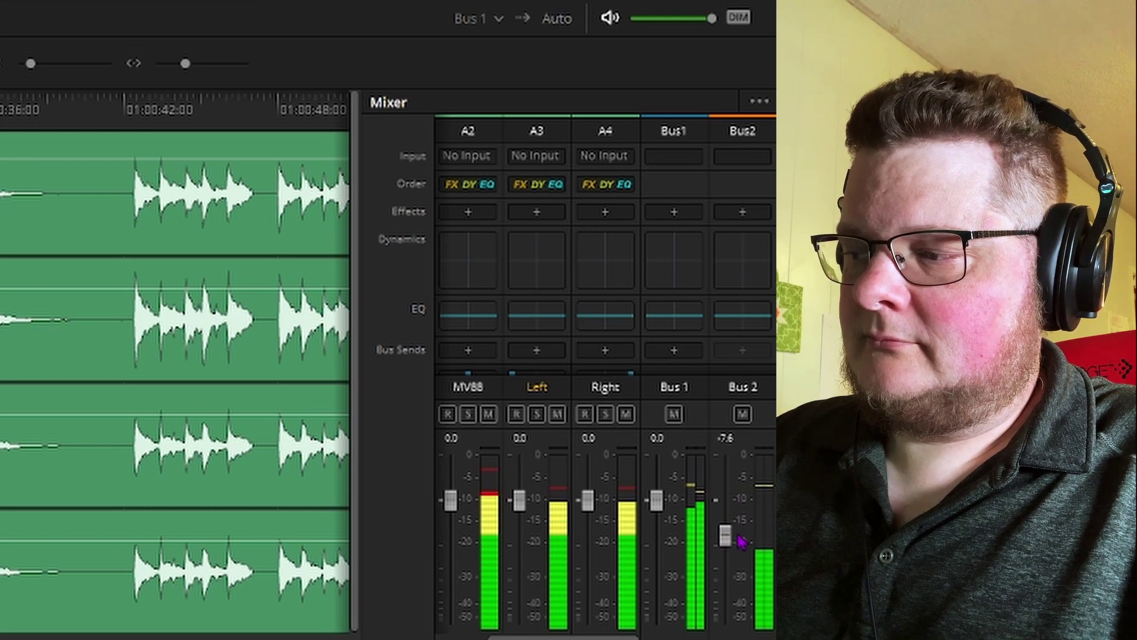